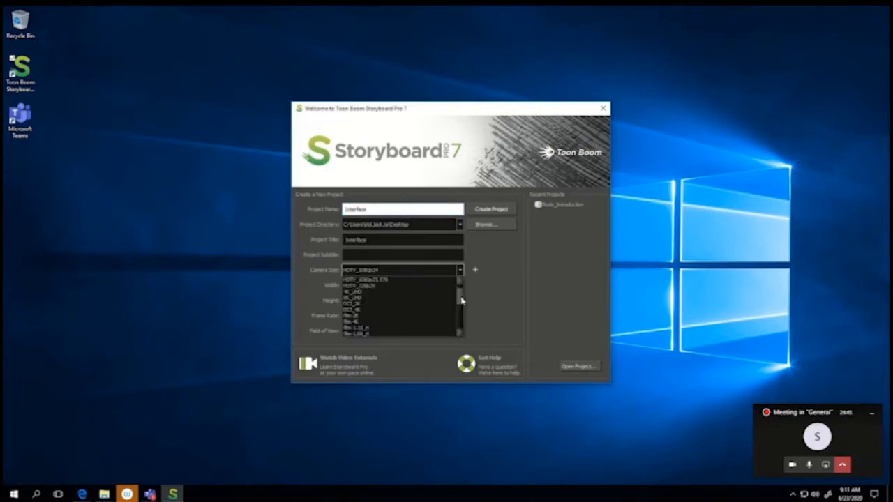
- Set the new project's camera size to HDTV_1080p24, reviewing the other resolution presets
{"action": "left_click_drag", "start_coordinate": [461, 298], "coordinate": [459, 284]}
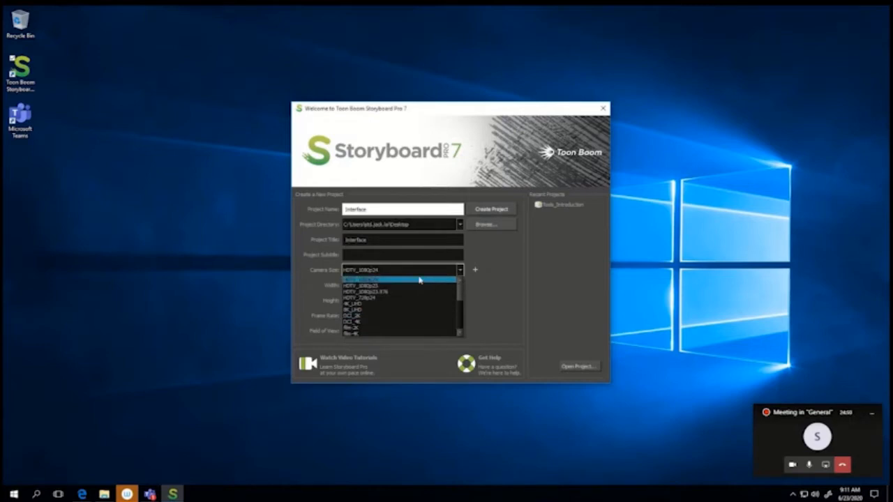
{"action": "left_click", "coordinate": [425, 280]}
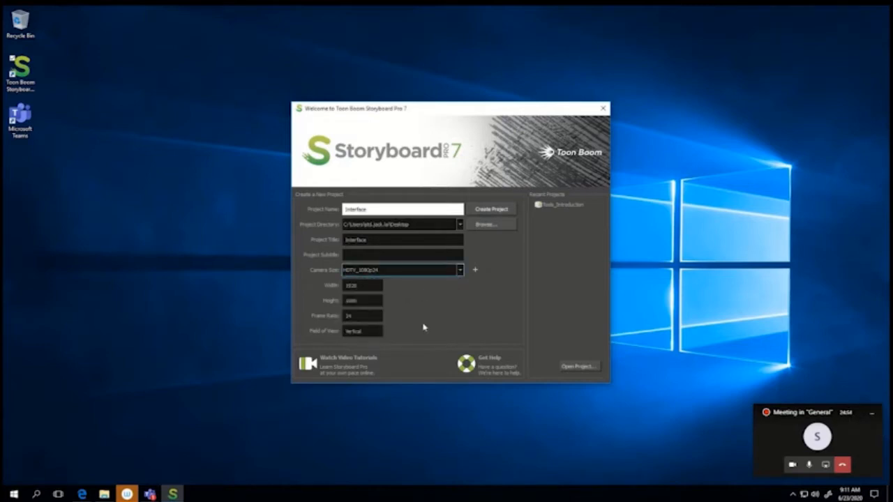
{"action": "left_click", "coordinate": [441, 270]}
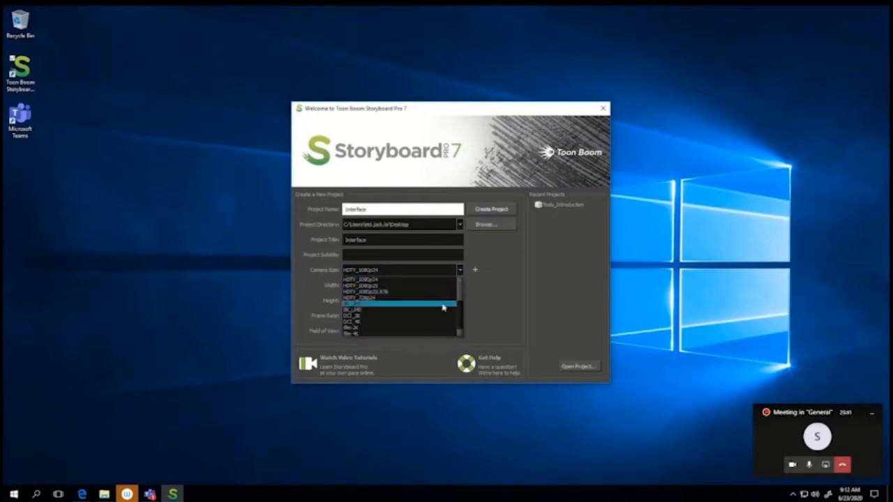
{"action": "left_click", "coordinate": [479, 298]}
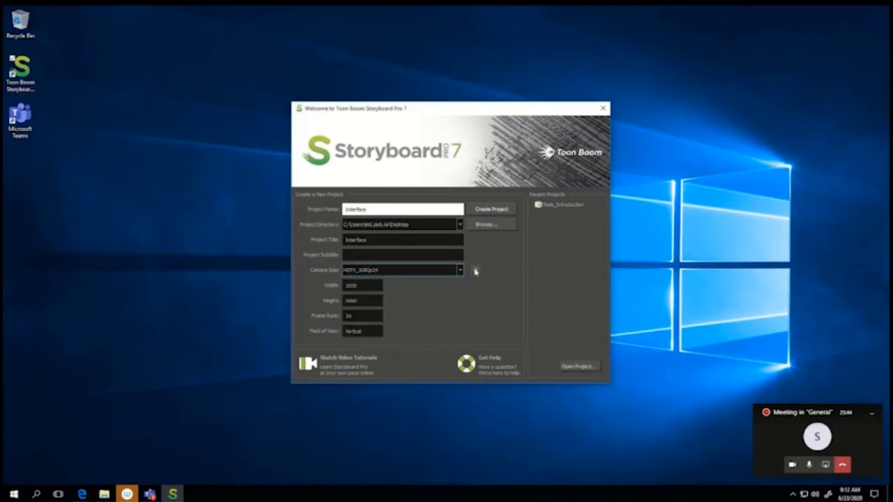
{"action": "left_click", "coordinate": [476, 270]}
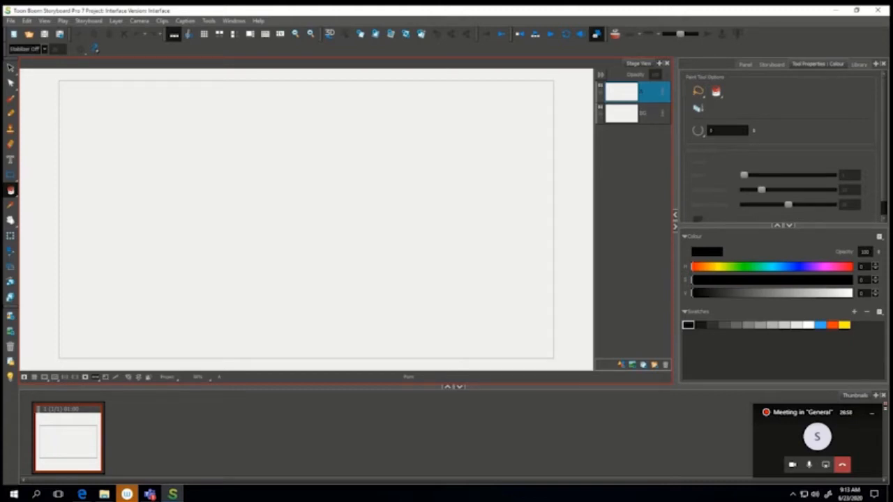
{"action": "left_click", "coordinate": [11, 20]}
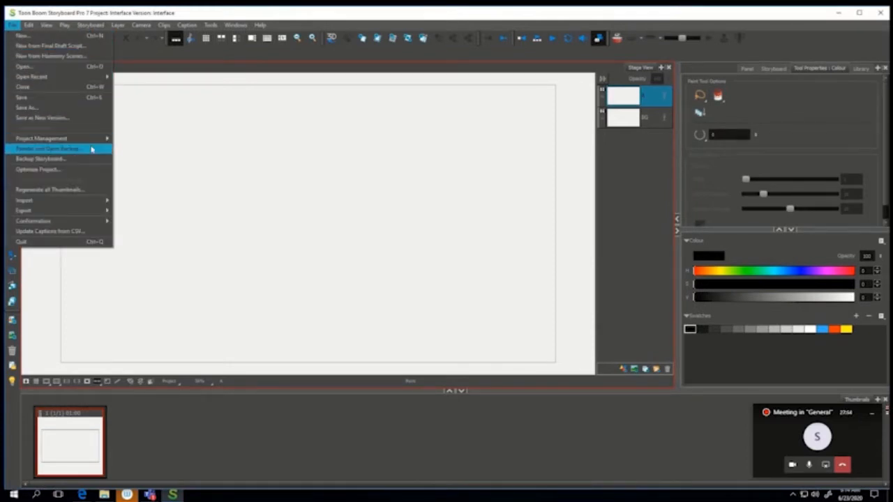
{"action": "mouse_move", "coordinate": [87, 202]}
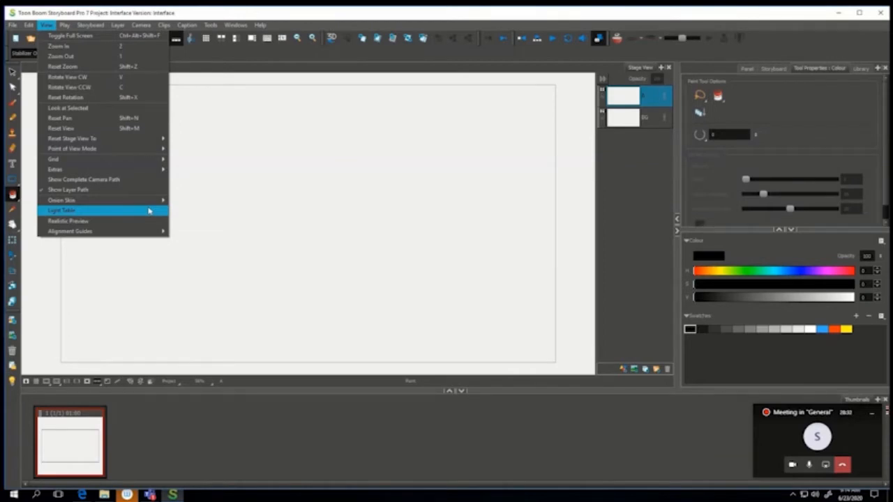
{"action": "left_click", "coordinate": [148, 211]}
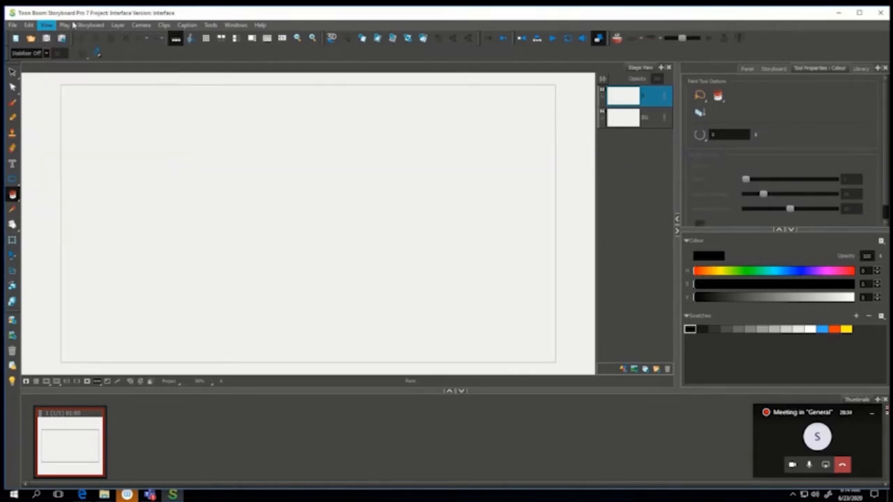
{"action": "left_click", "coordinate": [142, 25]}
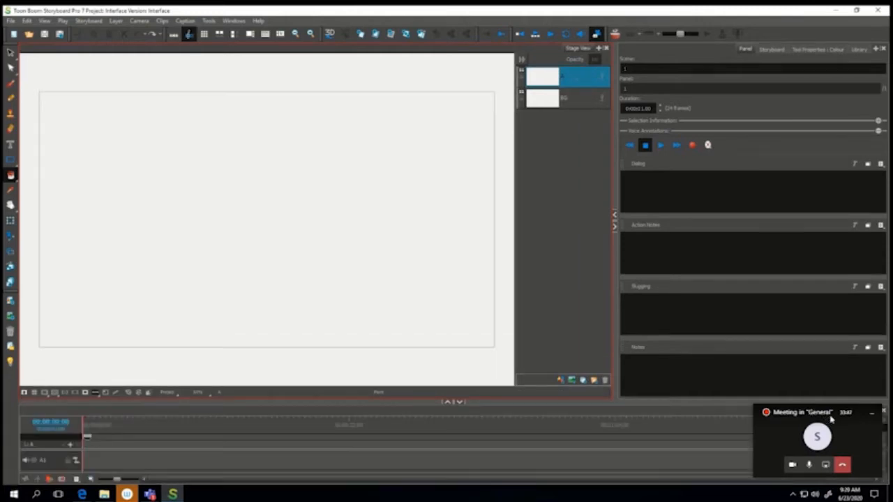
- Move the floating meeting window off the Timeline view and enlarge the timeline to show its storyboard track
{"action": "left_click_drag", "start_coordinate": [831, 416], "coordinate": [816, 299]}
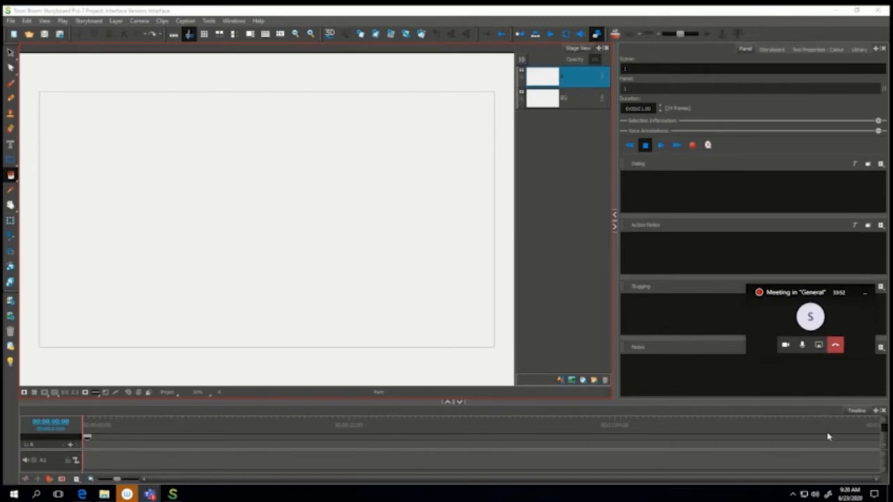
{"action": "left_click", "coordinate": [483, 401]}
{"action": "left_click_drag", "start_coordinate": [487, 402], "coordinate": [497, 359]}
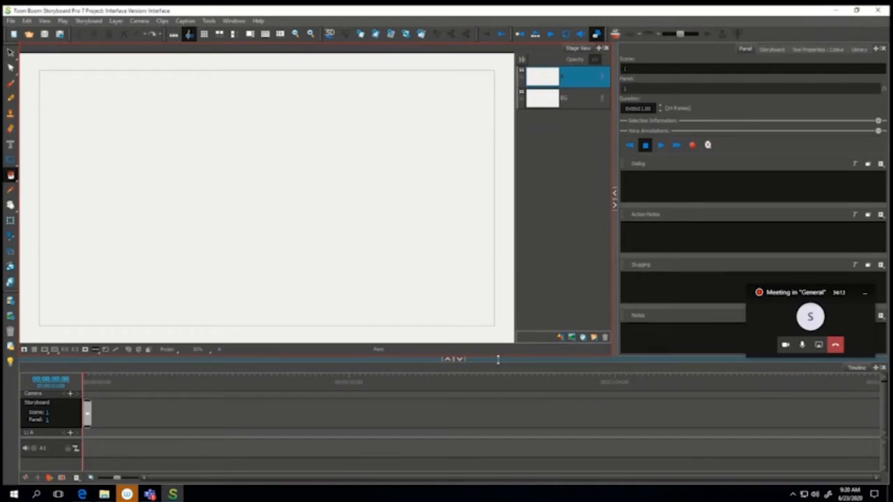
- Switch to the Vertical workspace and scribble a short zigzag brush stroke on the panel
{"action": "left_click", "coordinate": [204, 36]}
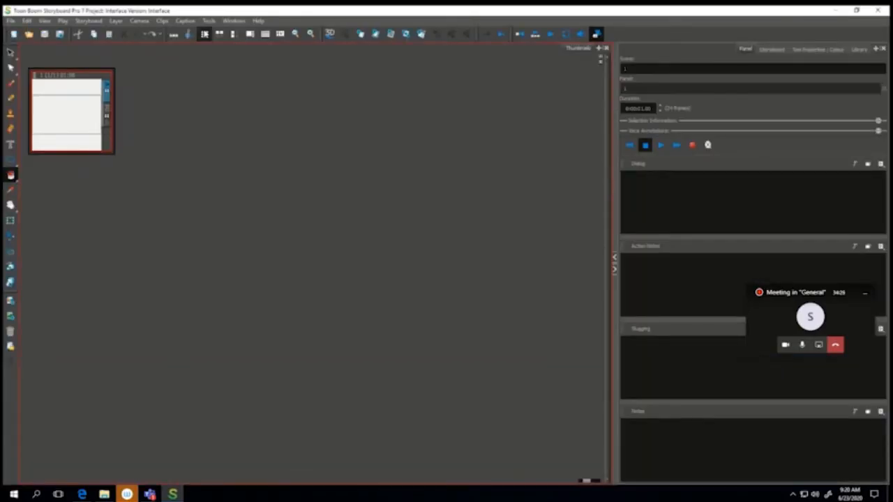
{"action": "left_click", "coordinate": [235, 33]}
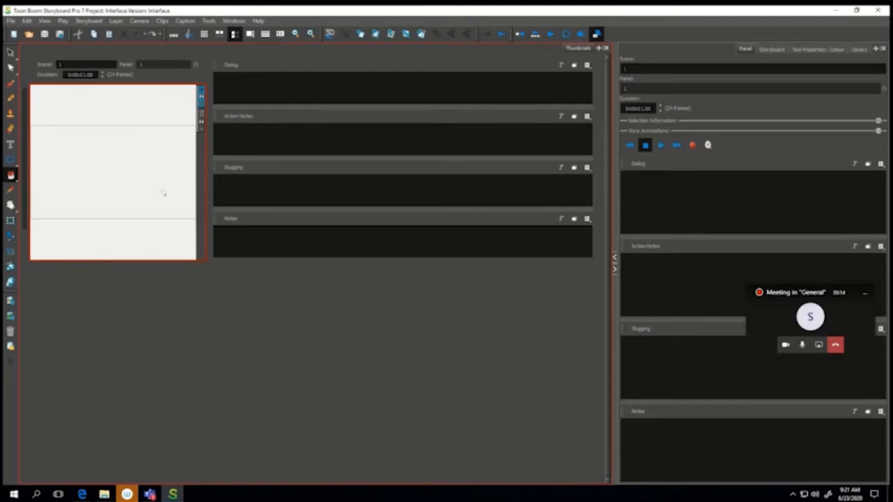
{"action": "right_click", "coordinate": [131, 164]}
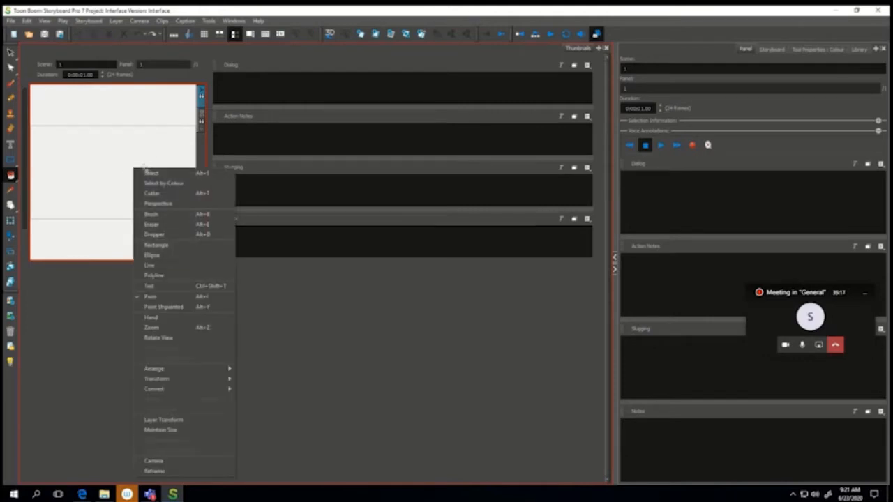
{"action": "left_click", "coordinate": [151, 213]}
{"action": "mouse_move", "coordinate": [86, 170]}
{"action": "left_mouse_down"}
{"action": "mouse_move", "coordinate": [125, 166]}
{"action": "mouse_move", "coordinate": [134, 196]}
{"action": "left_mouse_up"}
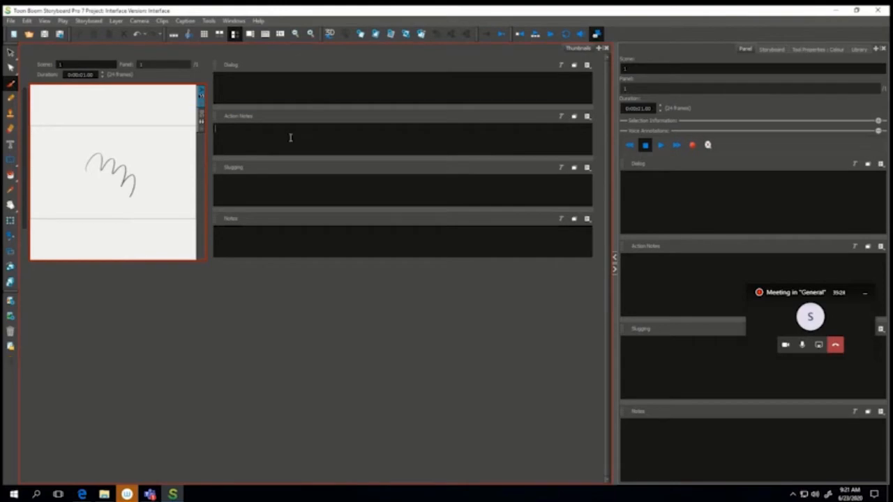
{"action": "left_click", "coordinate": [293, 192]}
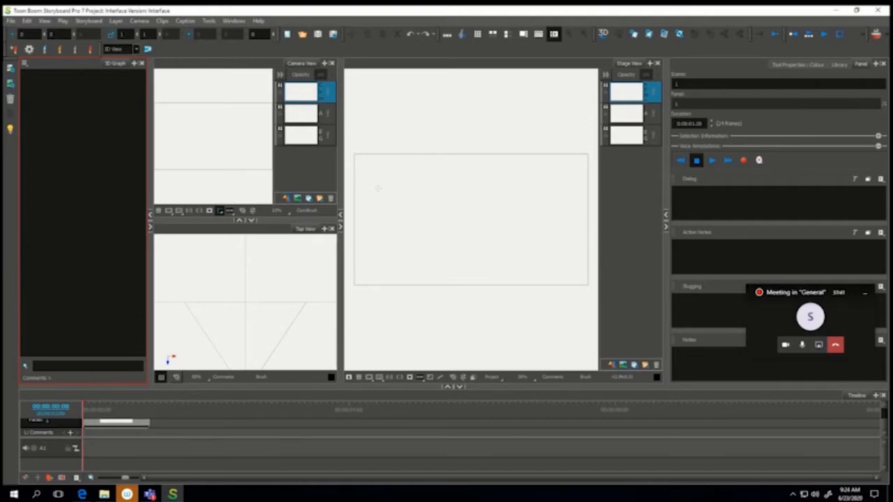
- Examine the Camera View, Top View and Stage View of the 3D workspace in turn
{"action": "left_click", "coordinate": [301, 65]}
{"action": "left_click", "coordinate": [302, 236]}
{"action": "left_click", "coordinate": [630, 62]}
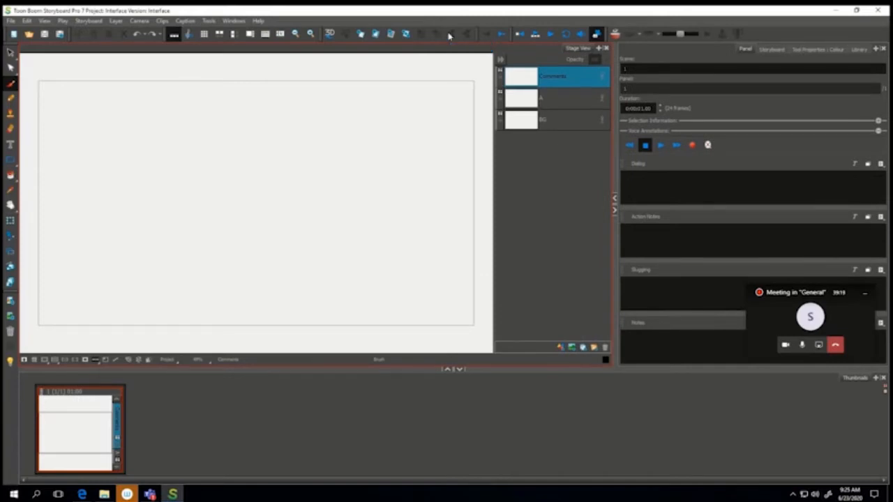
- Add a layer, delete the layers above A, and add new layers above A again
{"action": "left_click", "coordinate": [14, 301]}
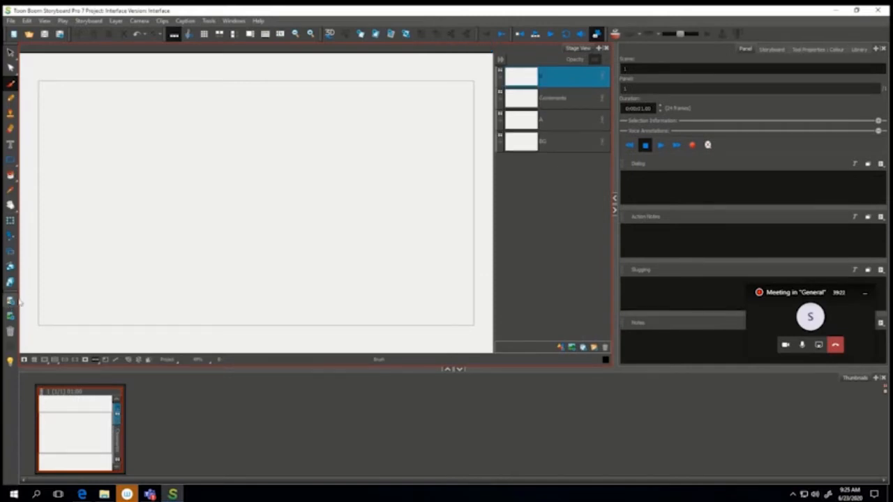
{"action": "left_click", "coordinate": [11, 333]}
{"action": "left_click", "coordinate": [10, 334]}
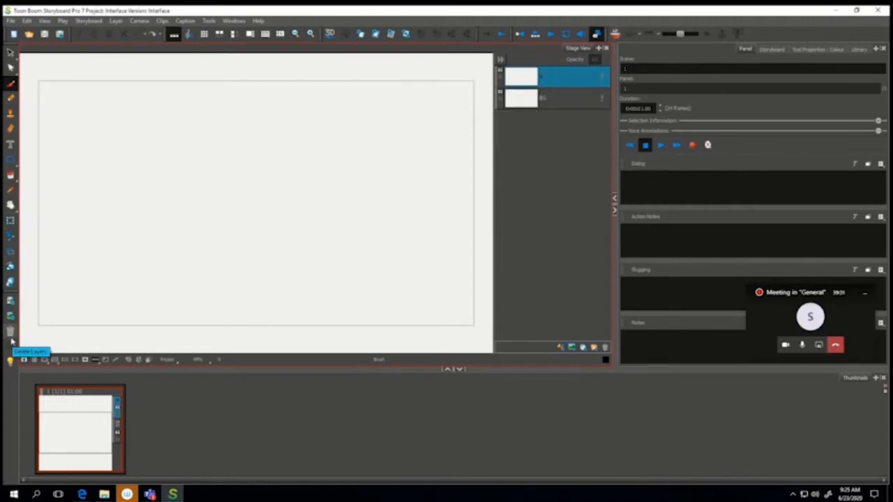
{"action": "left_click", "coordinate": [11, 302]}
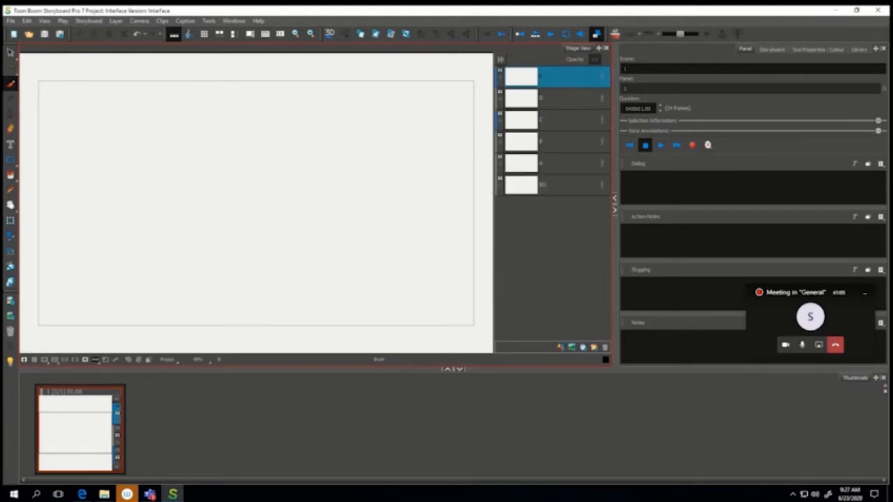
{"action": "left_click", "coordinate": [235, 21]}
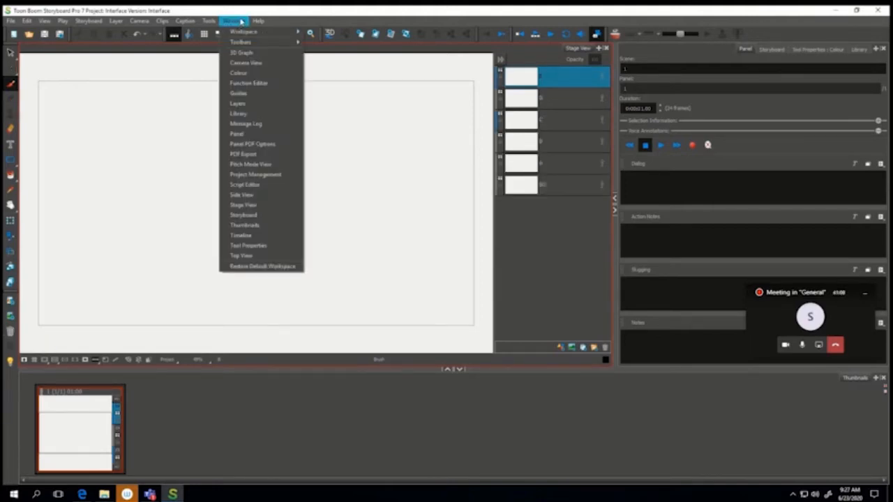
{"action": "left_click", "coordinate": [237, 23]}
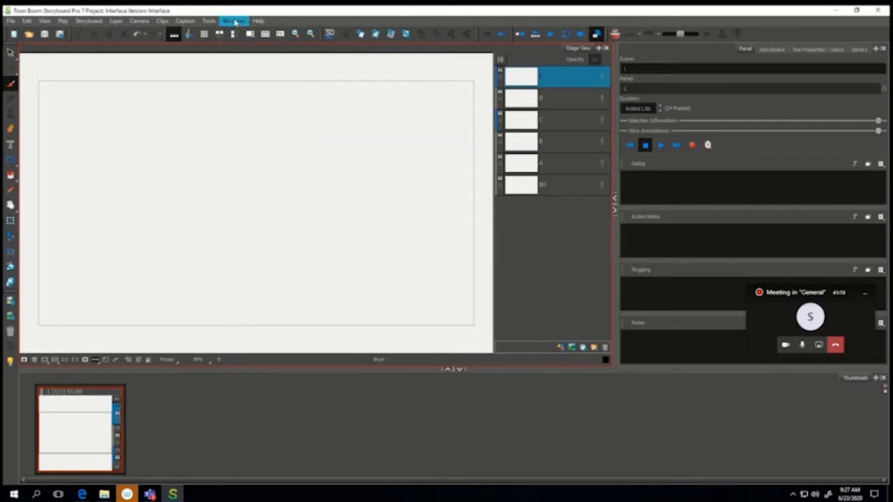
{"action": "left_click", "coordinate": [233, 22]}
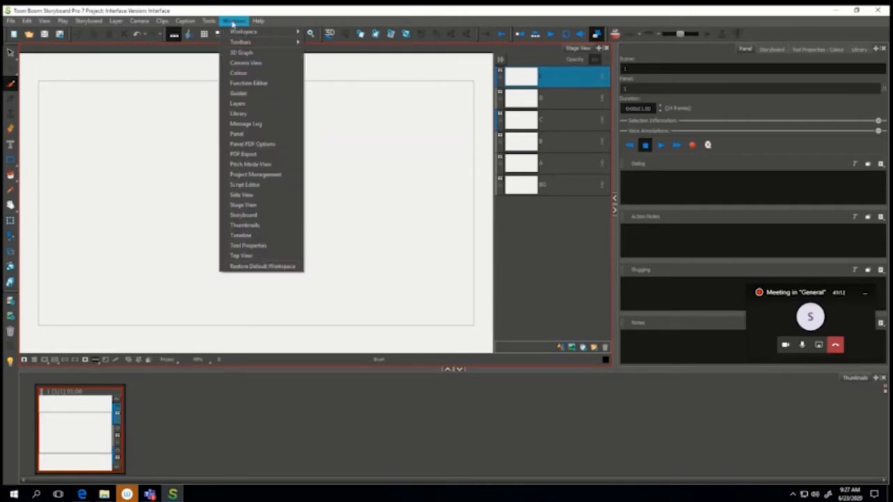
{"action": "left_click", "coordinate": [876, 50]}
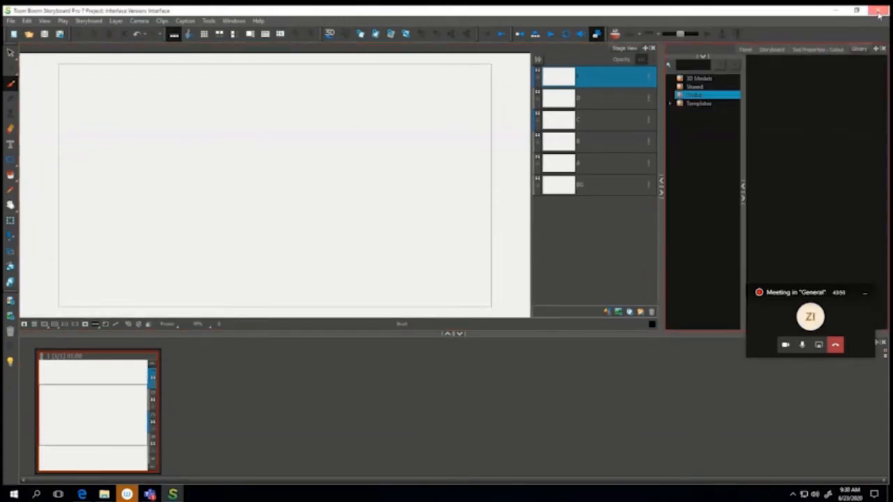
- Close the Interface project
{"action": "left_click", "coordinate": [879, 13]}
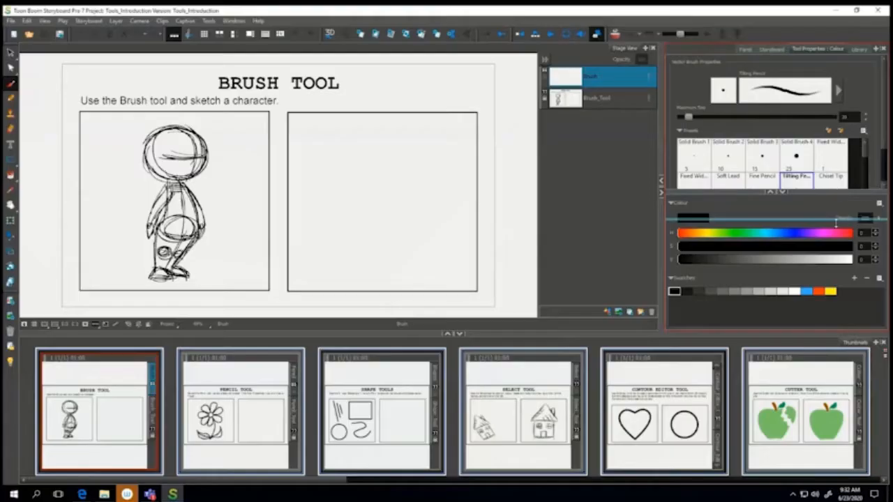
- Enlarge the Tool Properties view and open the detailed vector brush properties in a separate window, moved aside
{"action": "mouse_move", "coordinate": [836, 222]}
{"action": "left_mouse_down"}
{"action": "mouse_move", "coordinate": [837, 236]}
{"action": "mouse_move", "coordinate": [837, 218]}
{"action": "left_mouse_up"}
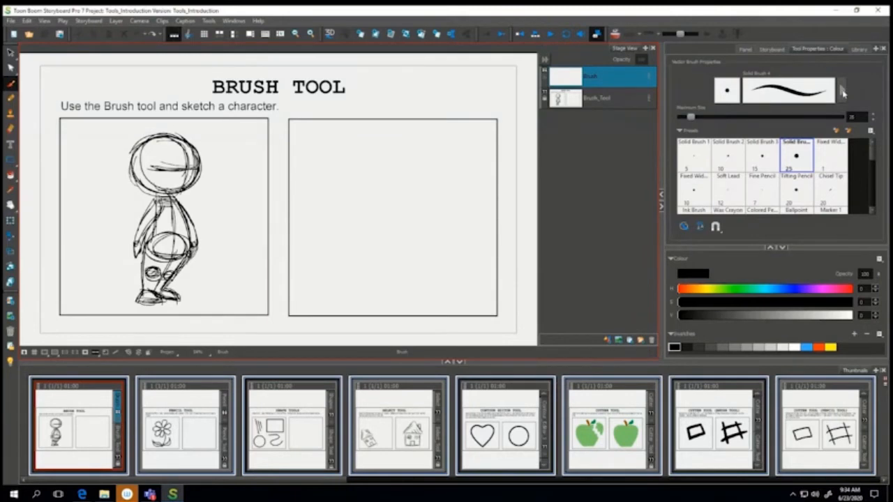
{"action": "left_click", "coordinate": [844, 91]}
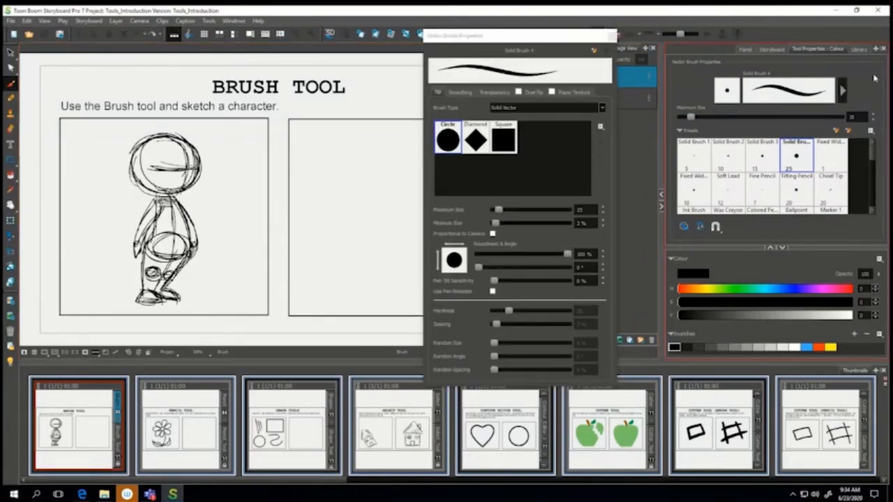
{"action": "mouse_move", "coordinate": [552, 37]}
{"action": "left_mouse_down"}
{"action": "mouse_move", "coordinate": [542, 36]}
{"action": "mouse_move", "coordinate": [603, 36]}
{"action": "mouse_move", "coordinate": [587, 35]}
{"action": "left_mouse_up"}
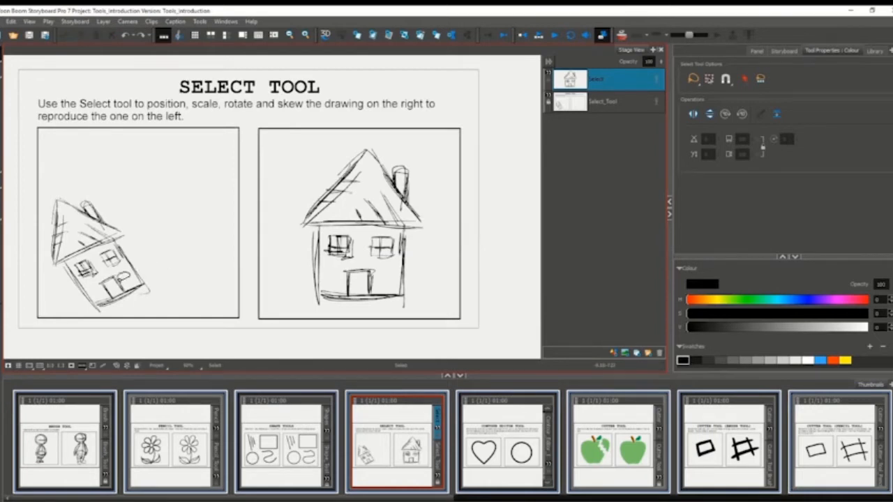
- Select the whole right-hand house drawing on the Select Tool panel and skew it sideways by its upper edge
{"action": "mouse_move", "coordinate": [370, 143]}
{"action": "left_mouse_down"}
{"action": "mouse_move", "coordinate": [303, 180]}
{"action": "mouse_move", "coordinate": [349, 307]}
{"action": "mouse_move", "coordinate": [438, 196]}
{"action": "mouse_move", "coordinate": [394, 147]}
{"action": "left_mouse_up"}
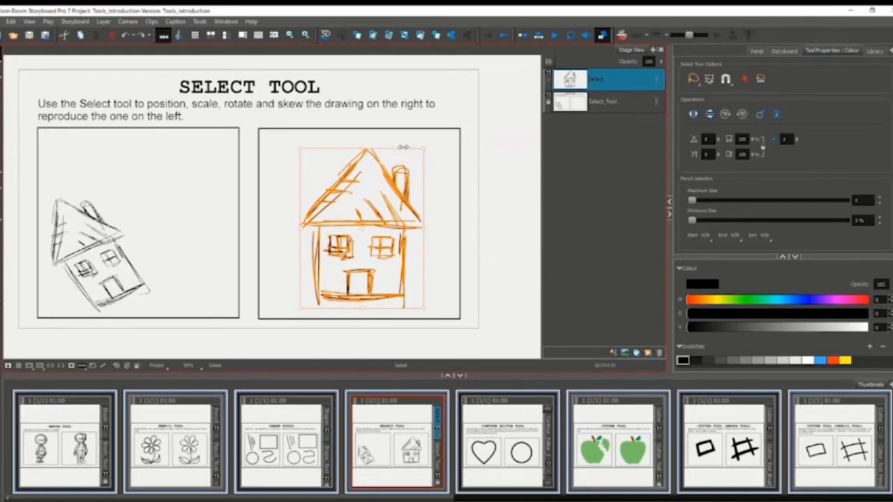
{"action": "left_click_drag", "start_coordinate": [402, 147], "coordinate": [354, 136]}
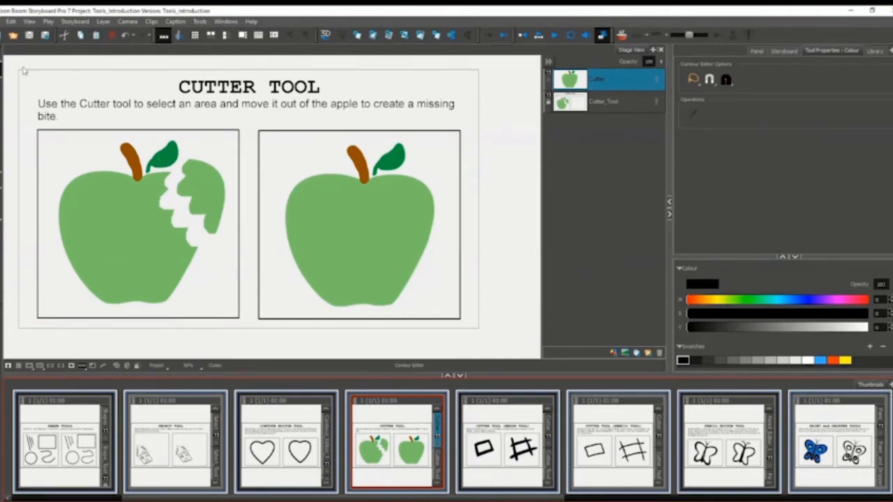
- Cut a scalloped bite from the right side of the right-hand apple with the Cutter tool and move it outward
{"action": "key", "text": "alt+t"}
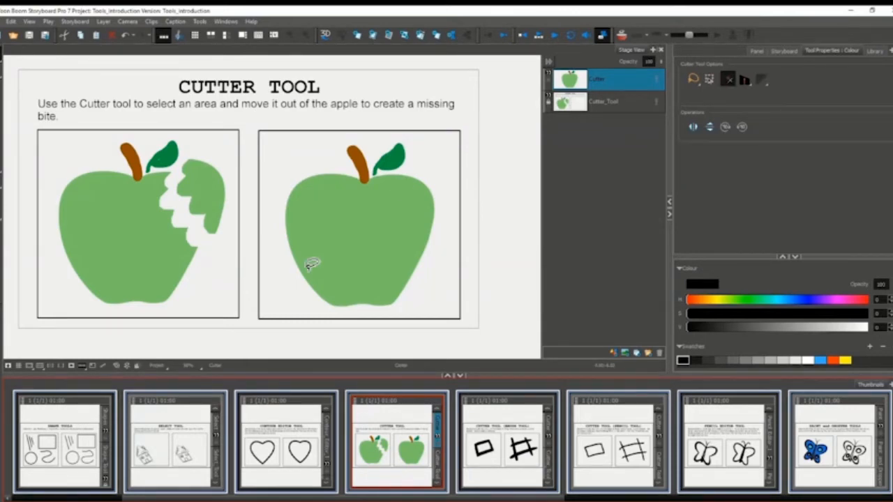
{"action": "mouse_move", "coordinate": [405, 168]}
{"action": "left_mouse_down"}
{"action": "mouse_move", "coordinate": [394, 221]}
{"action": "mouse_move", "coordinate": [407, 222]}
{"action": "mouse_move", "coordinate": [440, 252]}
{"action": "left_mouse_up"}
{"action": "mouse_move", "coordinate": [425, 206]}
{"action": "left_mouse_down"}
{"action": "mouse_move", "coordinate": [447, 189]}
{"action": "mouse_move", "coordinate": [428, 196]}
{"action": "left_mouse_up"}
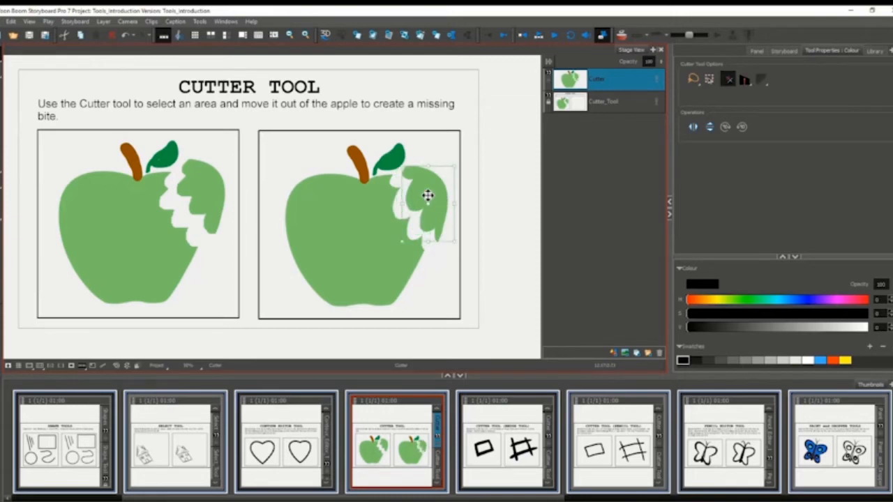
- Open the Cutter Tool (Pencil Tool) panel and select its crossing pencil lines to examine their centre lines
{"action": "left_click", "coordinate": [626, 432]}
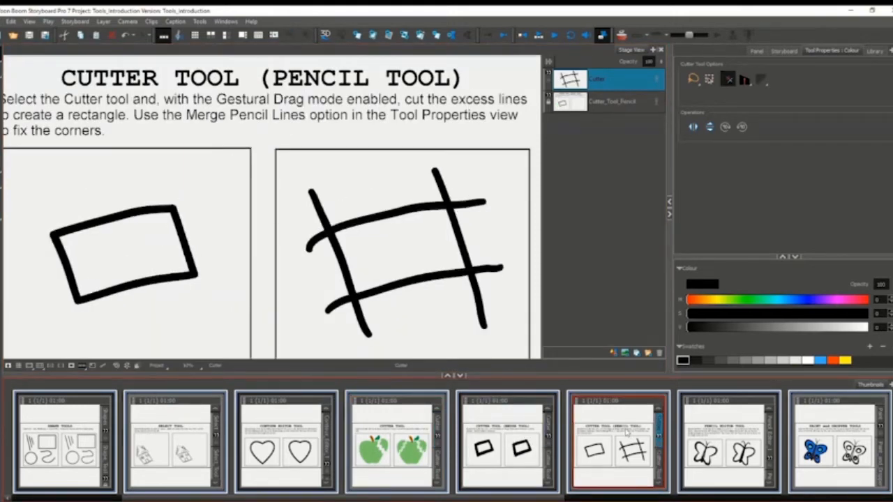
{"action": "key", "text": "alt+s"}
{"action": "mouse_move", "coordinate": [454, 179]}
{"action": "left_mouse_down"}
{"action": "mouse_move", "coordinate": [311, 234]}
{"action": "mouse_move", "coordinate": [506, 221]}
{"action": "mouse_move", "coordinate": [465, 186]}
{"action": "left_mouse_up"}
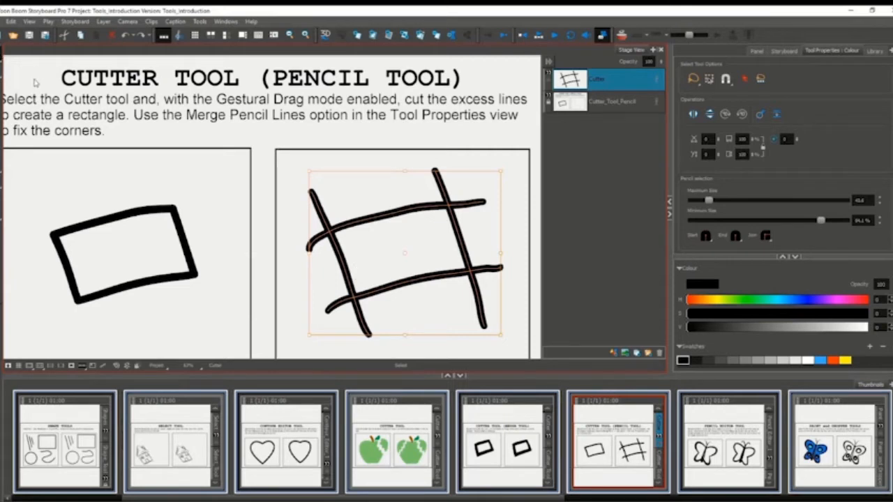
- Cut off the excess pencil line sticking out above the crossing lines' upper-right corner with the Cutter tool
{"action": "key", "text": "alt+t"}
{"action": "left_click_drag", "start_coordinate": [456, 184], "coordinate": [468, 172]}
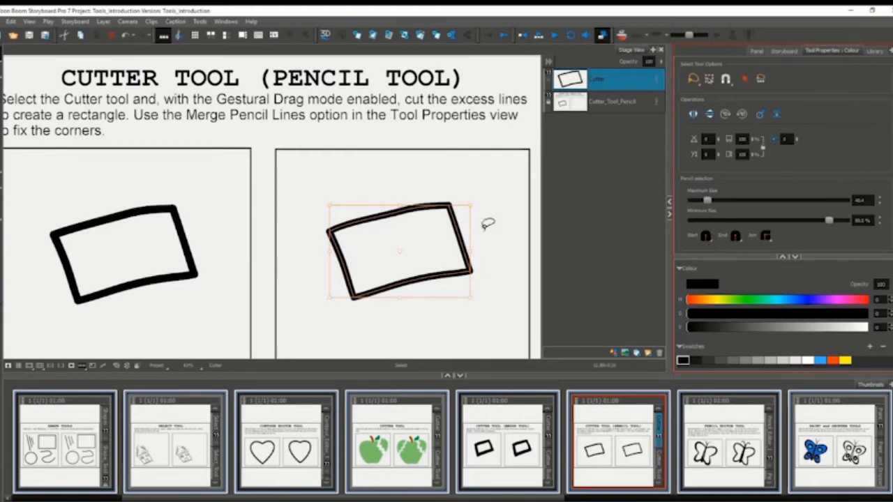
- Deselect the merged pencil rectangle on the Cutter Tool (Pencil Tool) panel and go to the butterfly painting exercise panel
{"action": "key", "text": "alt+t"}
{"action": "mouse_move", "coordinate": [473, 201]}
{"action": "left_mouse_down"}
{"action": "mouse_move", "coordinate": [354, 200]}
{"action": "mouse_move", "coordinate": [472, 288]}
{"action": "mouse_move", "coordinate": [463, 180]}
{"action": "left_mouse_up"}
{"action": "left_click", "coordinate": [472, 182]}
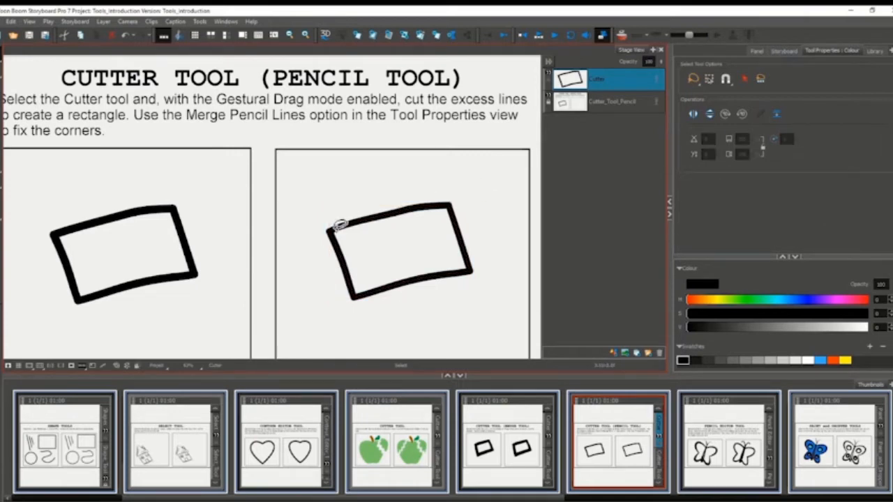
{"action": "left_click", "coordinate": [857, 436]}
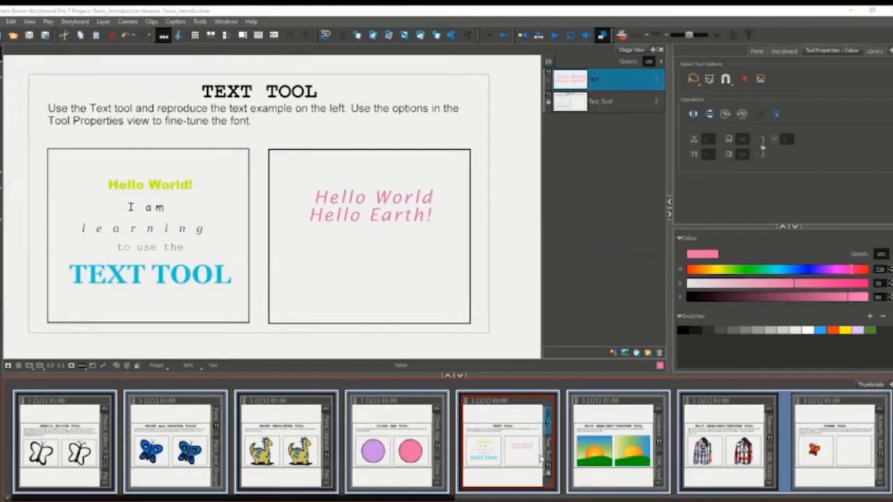
- Open the Edit Gradient/Texture Tool panel and select the orange gradient of the right-hand sun for editing
{"action": "left_click", "coordinate": [589, 482]}
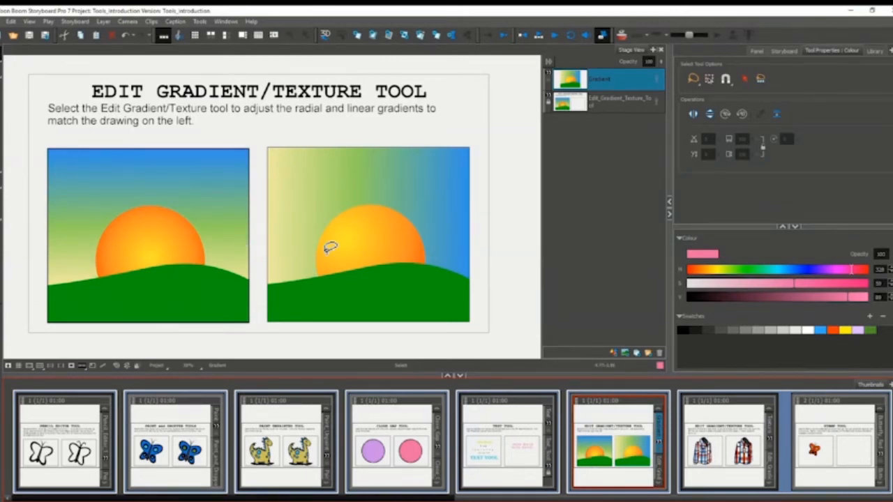
{"action": "left_click", "coordinate": [413, 244]}
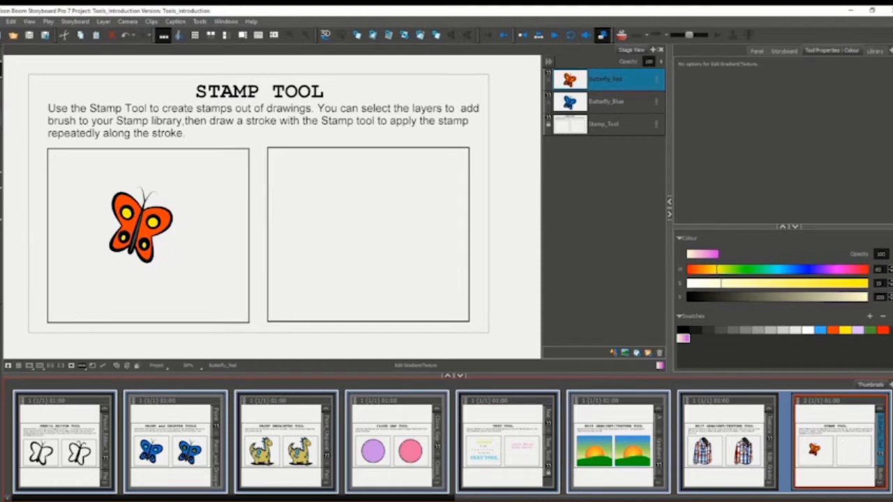
- Reduce the Butterfly stamp's maximum scale and stamp diagonal rows of butterflies across the empty right-hand box on the Stamp Tool panel
{"action": "left_click", "coordinate": [0, 115]}
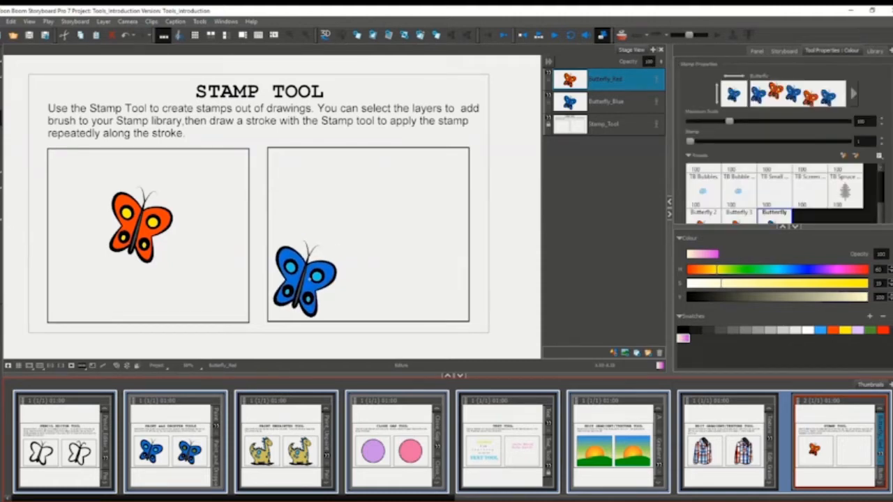
{"action": "left_click_drag", "start_coordinate": [729, 122], "coordinate": [712, 123]}
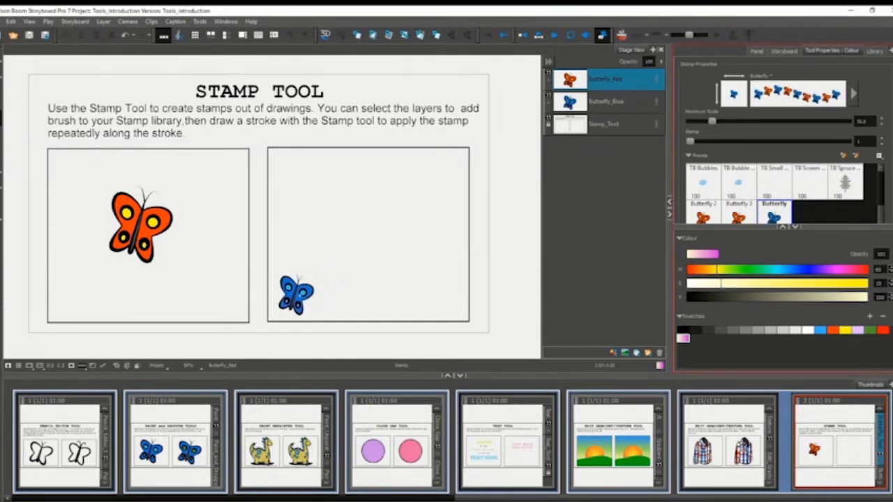
{"action": "left_click_drag", "start_coordinate": [293, 297], "coordinate": [423, 191]}
{"action": "left_click_drag", "start_coordinate": [461, 168], "coordinate": [465, 159]}
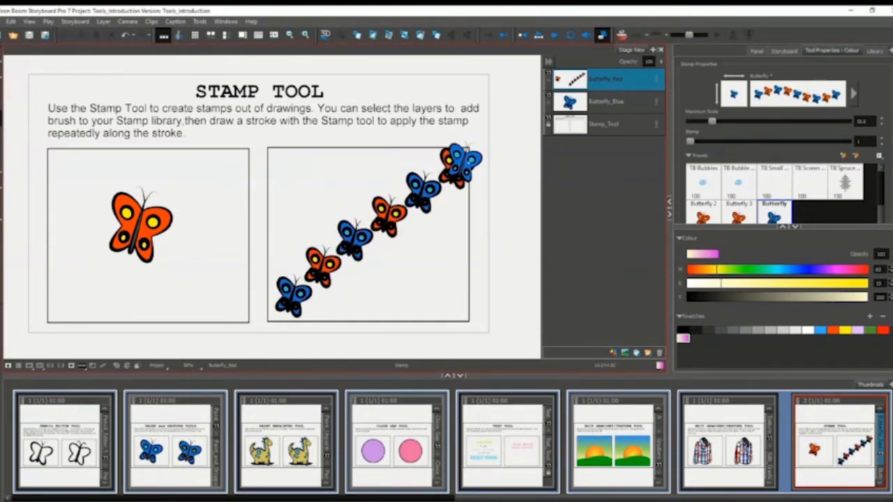
{"action": "mouse_move", "coordinate": [344, 307]}
{"action": "left_mouse_down"}
{"action": "mouse_move", "coordinate": [446, 244]}
{"action": "mouse_move", "coordinate": [473, 204]}
{"action": "left_mouse_up"}
{"action": "left_click_drag", "start_coordinate": [290, 227], "coordinate": [346, 172]}
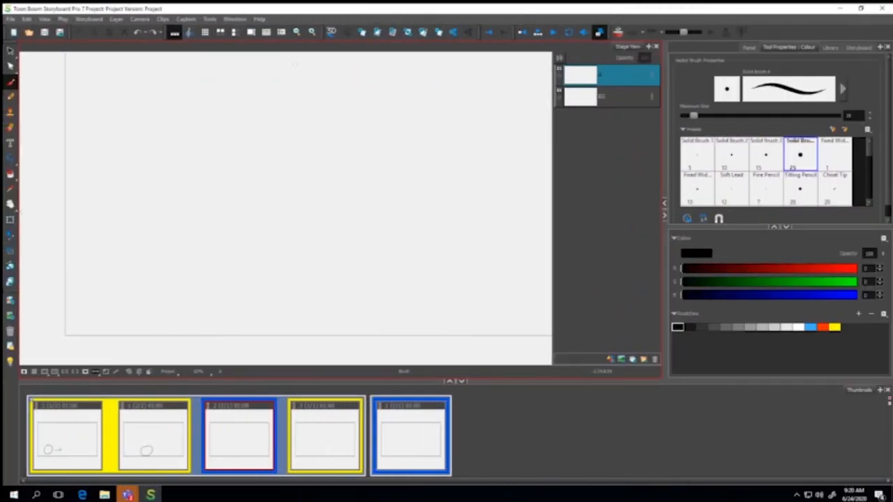
- Switch the blank project to the timeline workspace and place the playhead on the second shot
{"action": "left_click", "coordinate": [189, 33]}
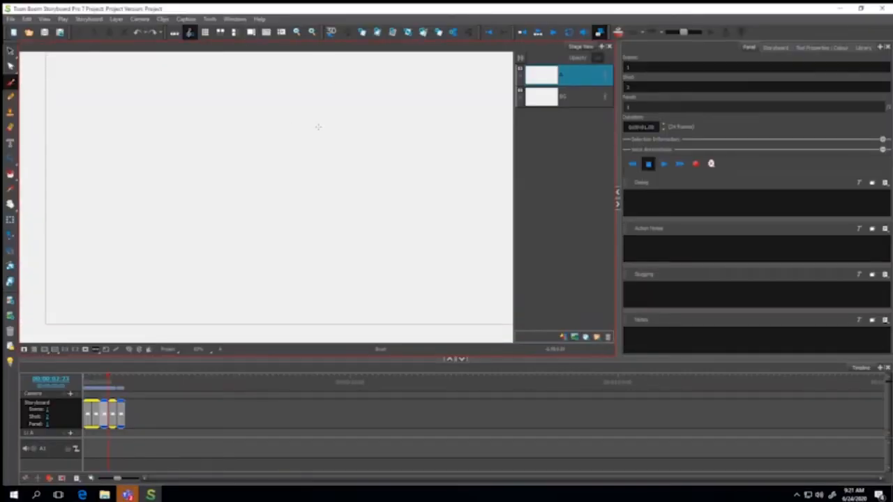
{"action": "left_click", "coordinate": [106, 383]}
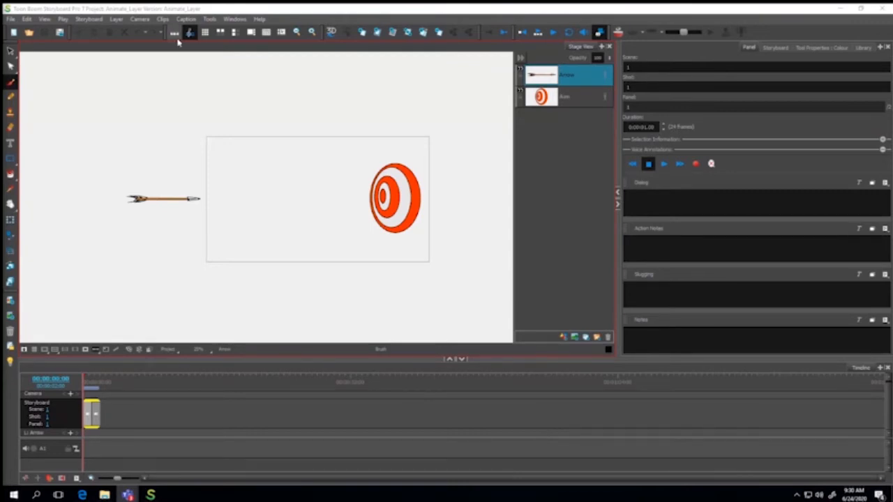
- Scrub the Animate_Layer timeline and open the axe panel's duration for editing
{"action": "mouse_move", "coordinate": [85, 382]}
{"action": "left_mouse_down"}
{"action": "mouse_move", "coordinate": [687, 381]}
{"action": "mouse_move", "coordinate": [81, 396]}
{"action": "left_mouse_up"}
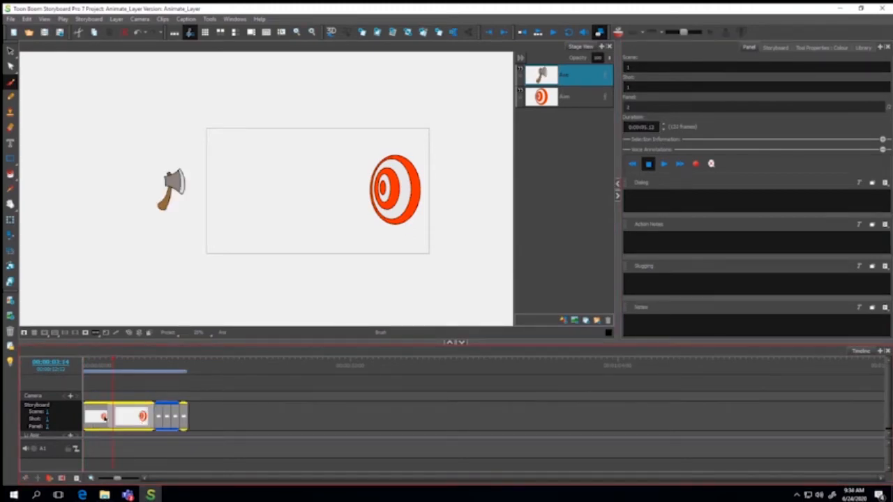
{"action": "left_click", "coordinate": [653, 127]}
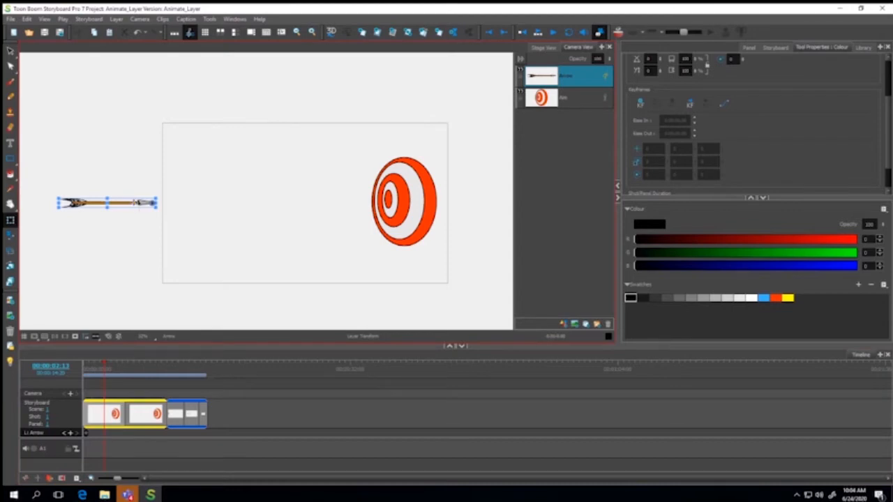
- Move the arrow layer into the frame toward the target with Layer Transform
{"action": "left_click_drag", "start_coordinate": [134, 205], "coordinate": [349, 185]}
{"action": "left_click_drag", "start_coordinate": [134, 235], "coordinate": [373, 240]}
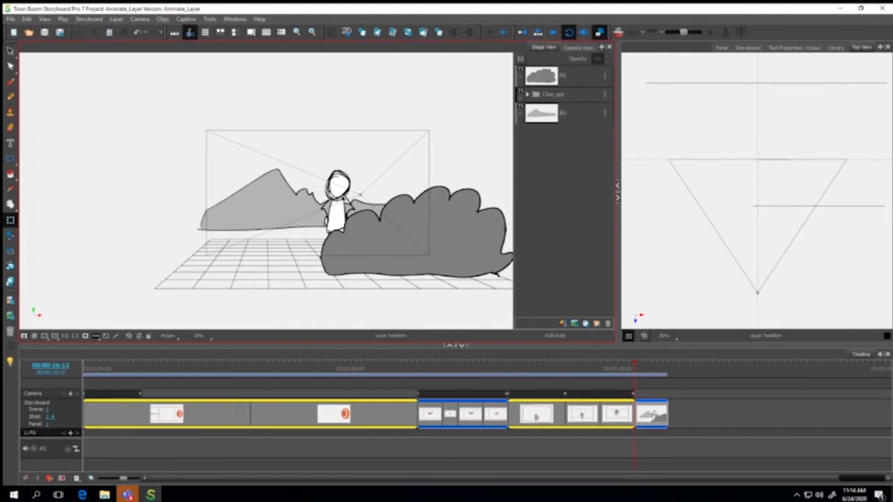
- Orbit the 3D scene to examine the depth spacing of the mountain, character and bush layers
{"action": "mouse_move", "coordinate": [337, 219]}
{"action": "left_mouse_down"}
{"action": "mouse_move", "coordinate": [381, 222]}
{"action": "mouse_move", "coordinate": [316, 225]}
{"action": "mouse_move", "coordinate": [381, 243]}
{"action": "mouse_move", "coordinate": [337, 237]}
{"action": "left_mouse_up"}
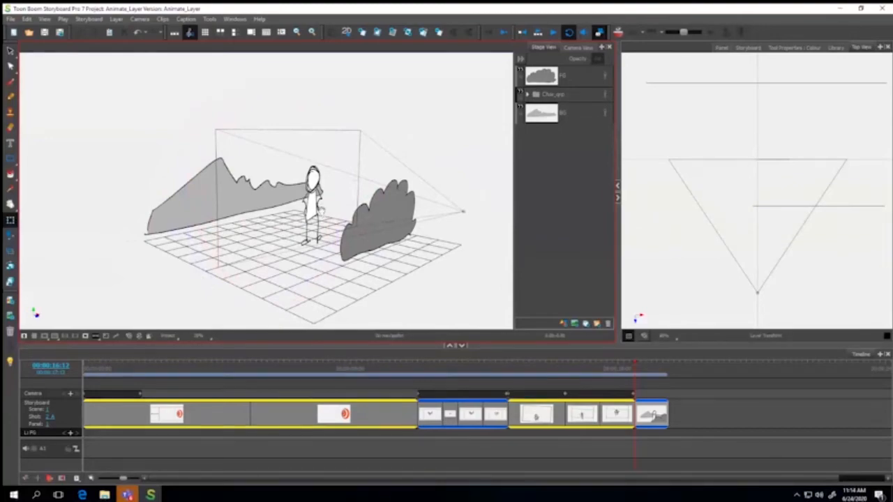
{"action": "left_click_drag", "start_coordinate": [408, 233], "coordinate": [450, 223]}
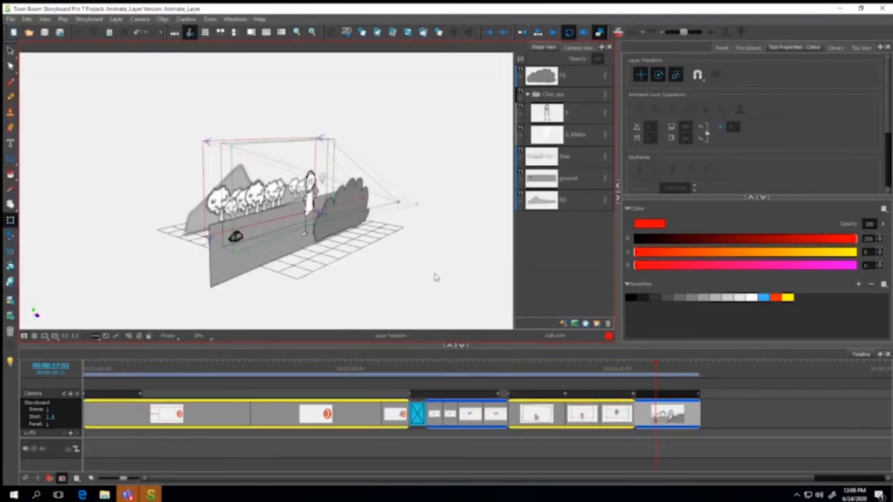
- Add a Slide transition between the flying creature's shot and the following scene in the timeline
{"action": "mouse_move", "coordinate": [446, 367]}
{"action": "left_mouse_down"}
{"action": "mouse_move", "coordinate": [406, 365]}
{"action": "mouse_move", "coordinate": [502, 365]}
{"action": "left_mouse_up"}
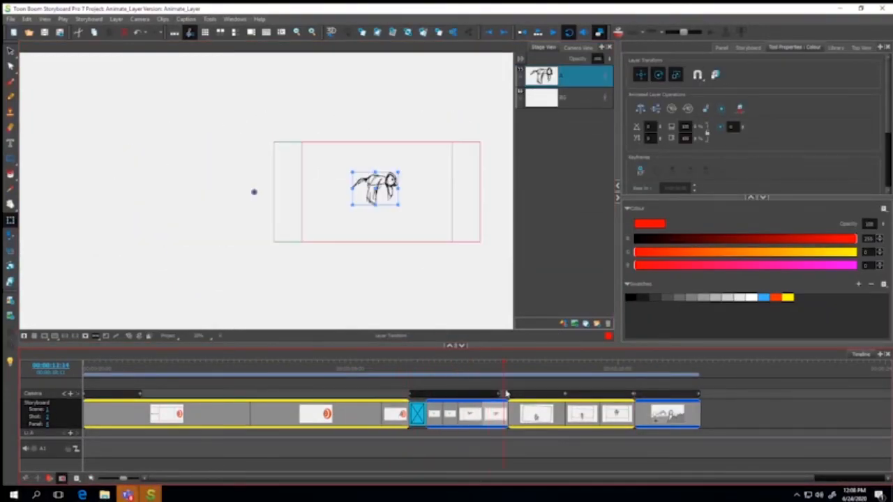
{"action": "right_click", "coordinate": [500, 413]}
{"action": "left_click", "coordinate": [551, 363]}
{"action": "mouse_move", "coordinate": [493, 378]}
{"action": "left_mouse_down"}
{"action": "mouse_move", "coordinate": [407, 381]}
{"action": "mouse_move", "coordinate": [472, 381]}
{"action": "left_mouse_up"}
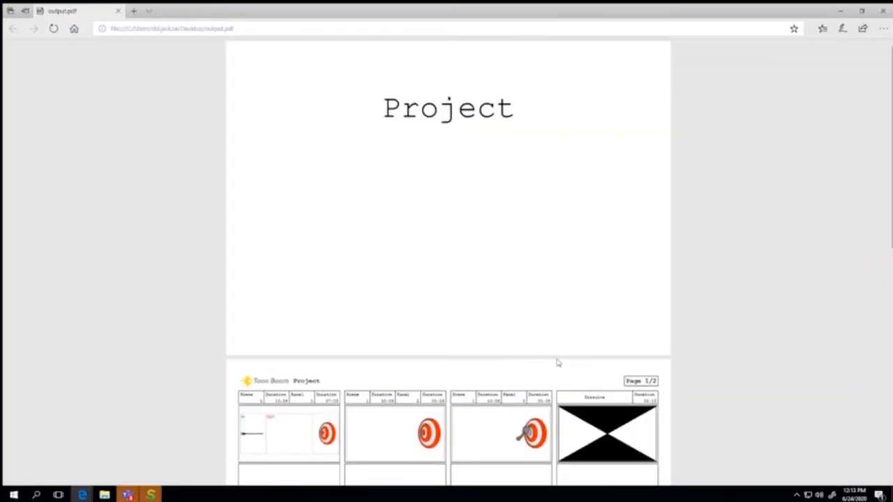
- Look through the pages of the exported output.pdf in the browser to examine the storyboard panels and transitions
{"action": "scroll", "coordinate": [556, 359], "scroll_direction": "down", "scroll_amount": 4}
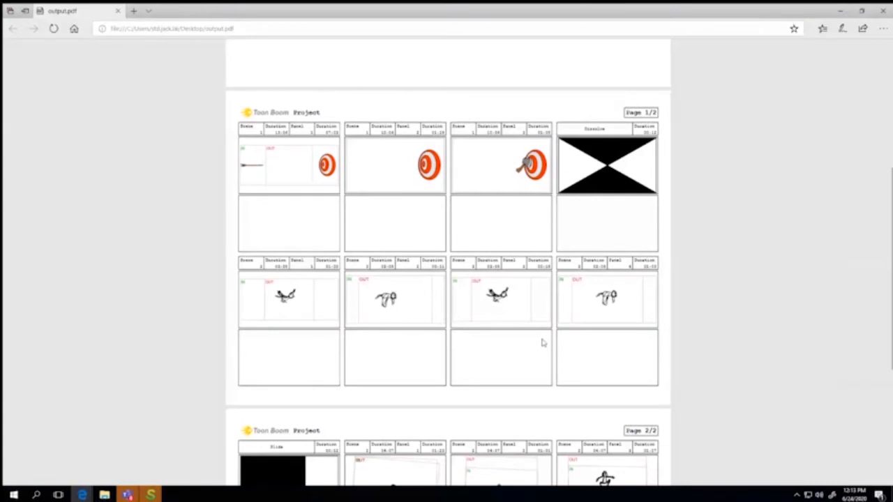
{"action": "scroll", "coordinate": [418, 279], "scroll_direction": "down", "scroll_amount": 2}
{"action": "scroll", "coordinate": [399, 258], "scroll_direction": "down", "scroll_amount": 3}
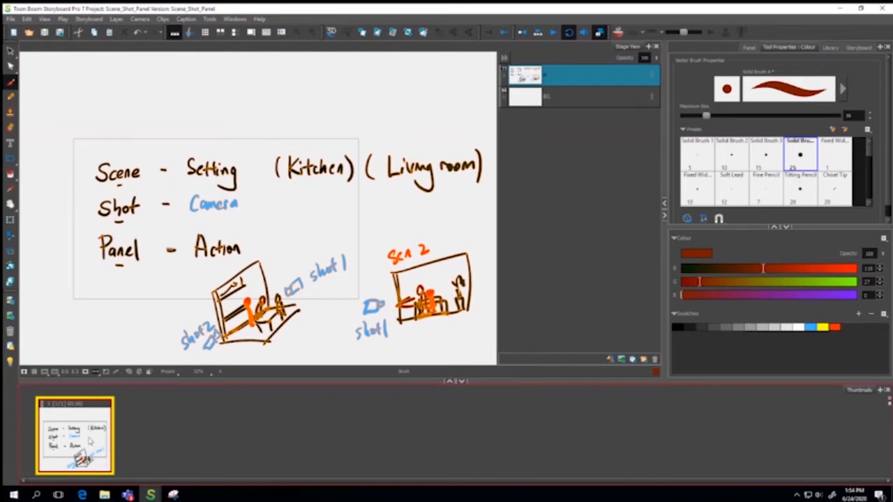
- Add a new panel after the handwritten Scene, Shot and Panel notes
{"action": "key", "text": "p"}
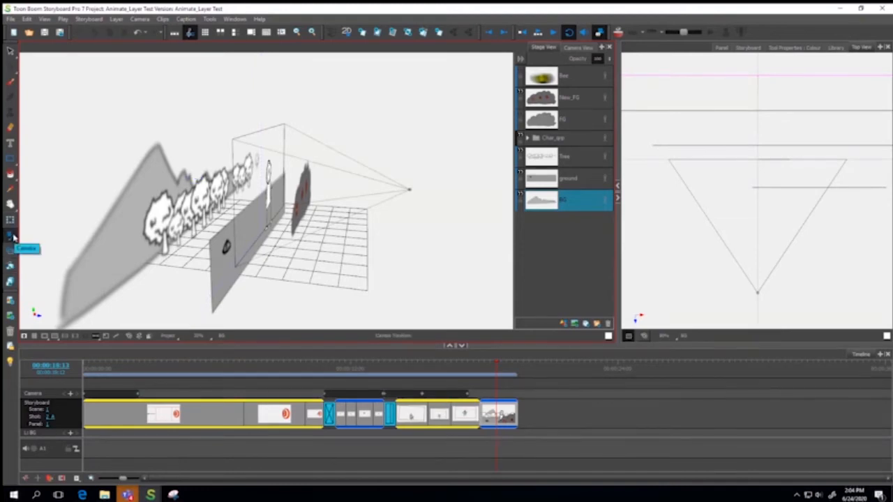
- Compare the Layer Transform and Camera tools and try to select the 3D scene's camera with Layer Transform
{"action": "left_click", "coordinate": [10, 220]}
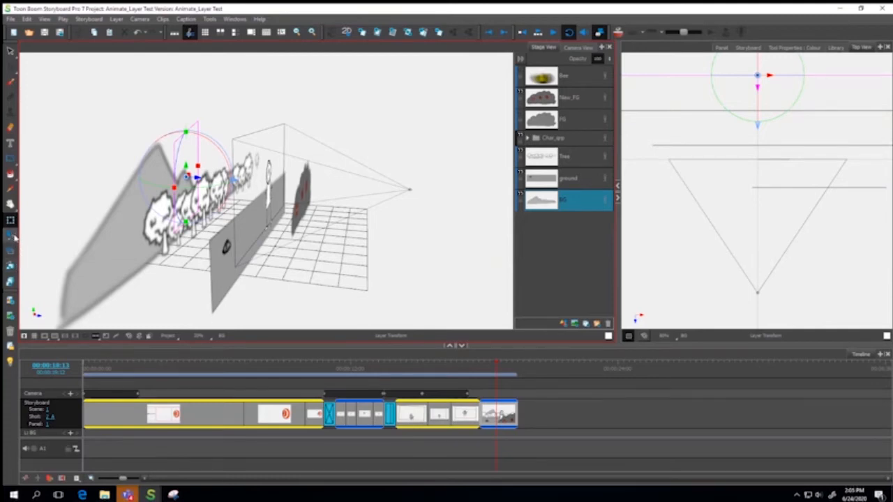
{"action": "left_click", "coordinate": [11, 237]}
{"action": "left_click", "coordinate": [12, 221]}
{"action": "left_click", "coordinate": [400, 179]}
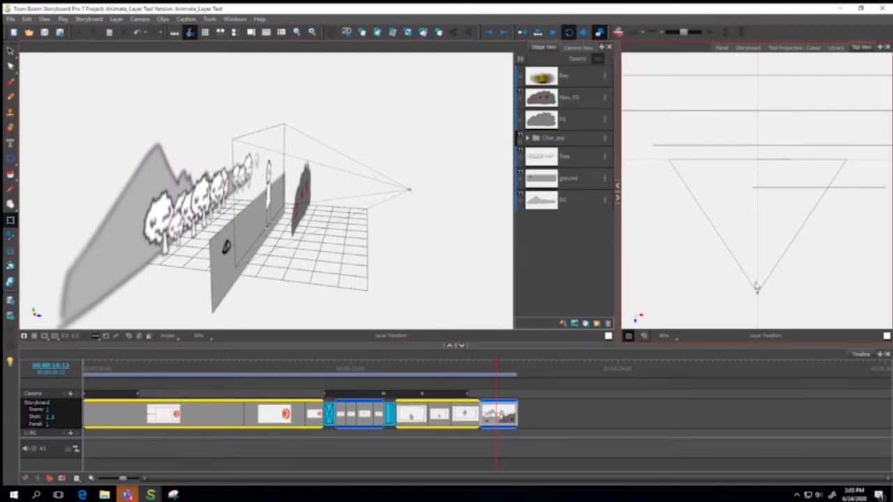
- Select the scene's camera with the Camera tool and shift it sideways in the top view
{"action": "left_click", "coordinate": [11, 236]}
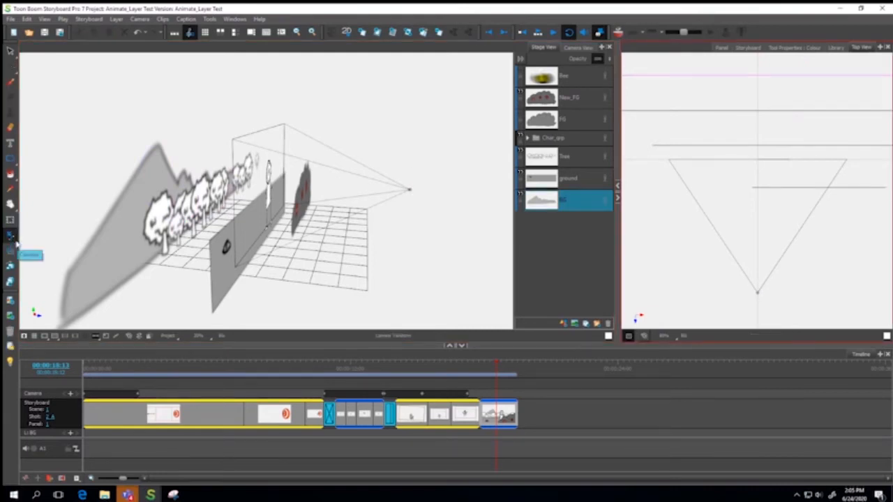
{"action": "left_click", "coordinate": [755, 291]}
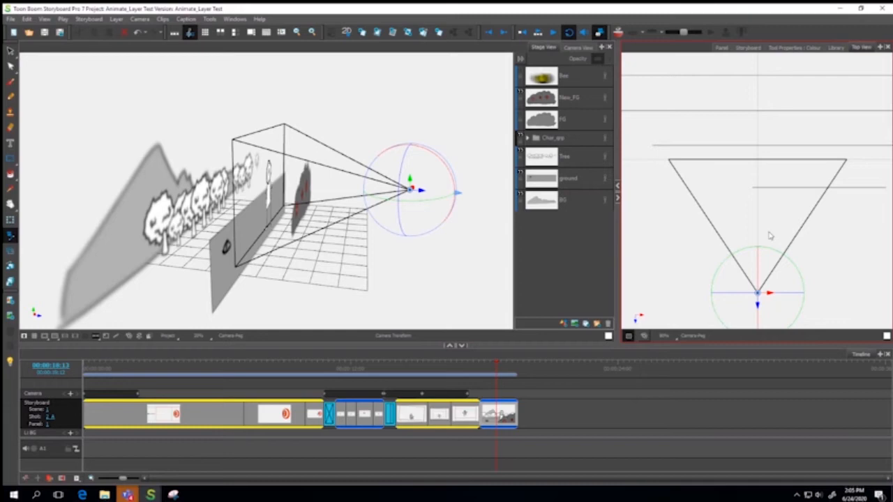
{"action": "left_click_drag", "start_coordinate": [768, 293], "coordinate": [746, 290]}
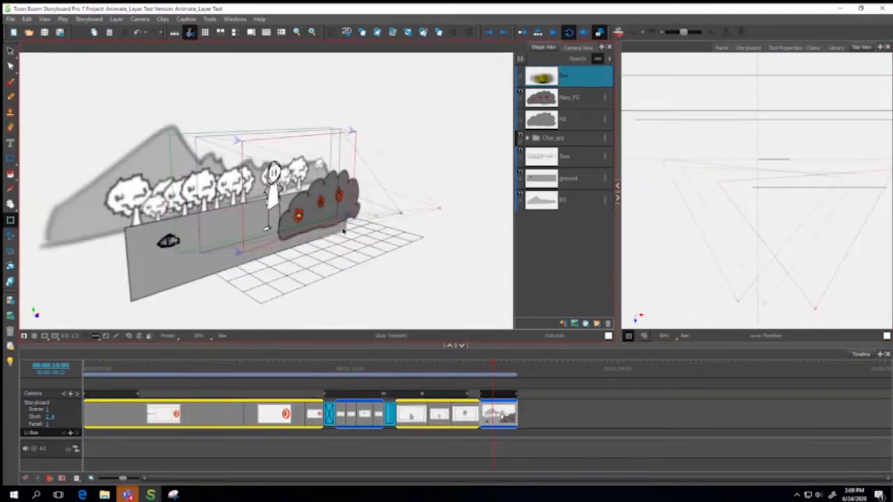
{"action": "left_click_drag", "start_coordinate": [411, 256], "coordinate": [354, 258]}
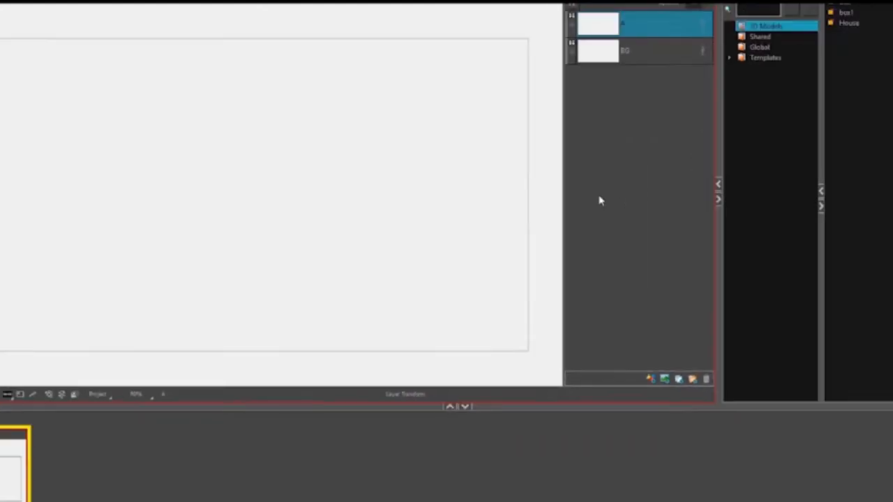
- Insert the House model from the 3D Models library into the panel and use it as a 3D model
{"action": "left_click", "coordinate": [774, 79]}
{"action": "left_click", "coordinate": [773, 75]}
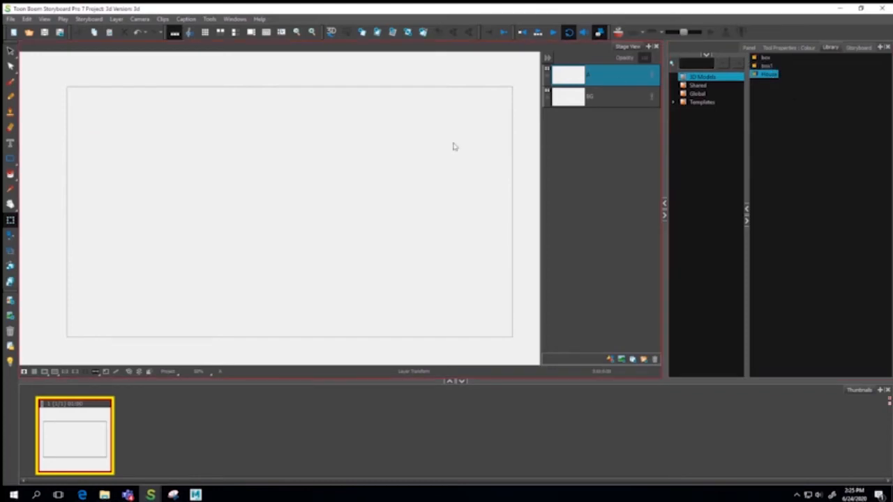
{"action": "left_click_drag", "start_coordinate": [773, 74], "coordinate": [294, 212]}
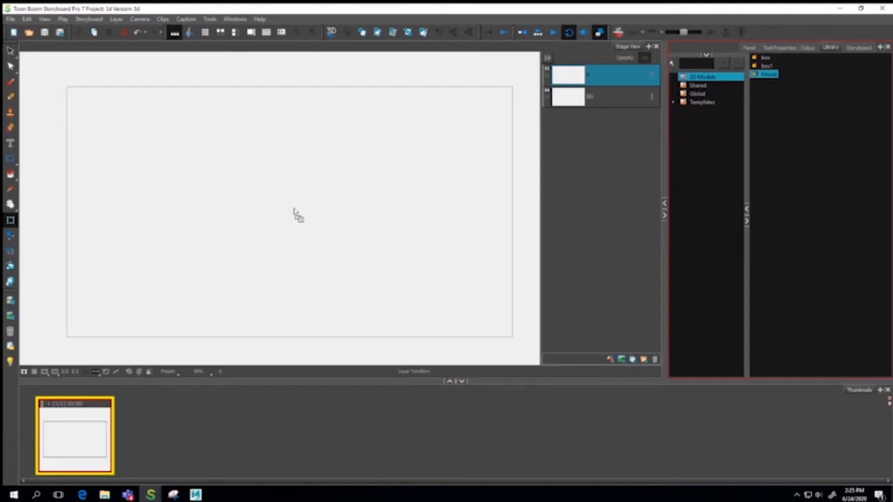
{"action": "left_click_drag", "start_coordinate": [293, 213], "coordinate": [294, 213]}
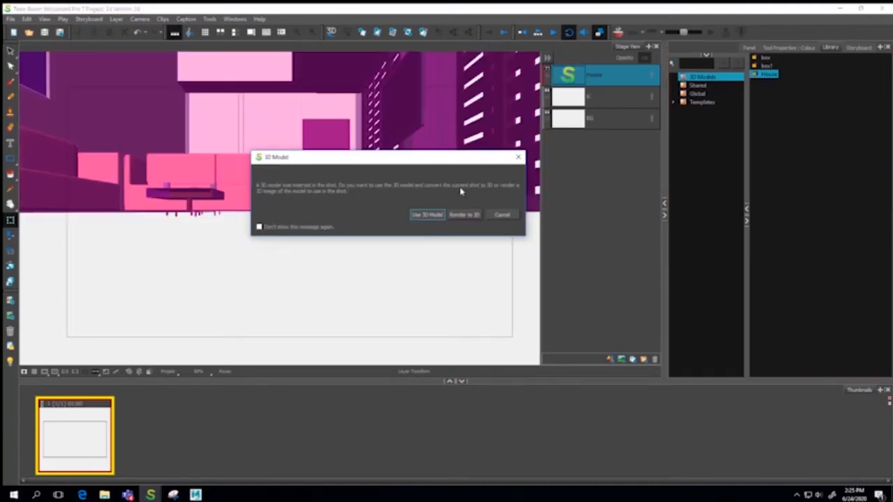
{"action": "left_click", "coordinate": [427, 214]}
- Examine the House model's living room from several angles in the stage and camera views
{"action": "scroll", "coordinate": [440, 226], "scroll_direction": "down", "scroll_amount": 5}
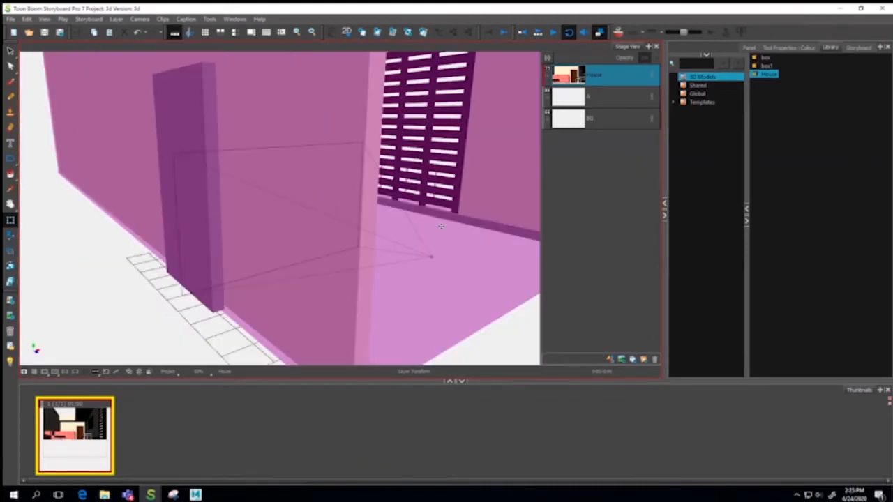
{"action": "left_click_drag", "start_coordinate": [450, 238], "coordinate": [395, 231]}
{"action": "scroll", "coordinate": [398, 232], "scroll_direction": "up", "scroll_amount": 4}
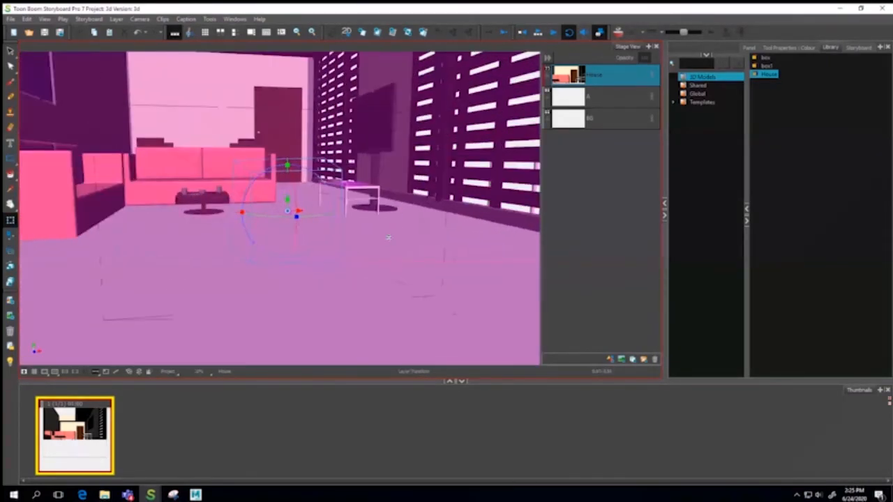
{"action": "scroll", "coordinate": [384, 254], "scroll_direction": "up", "scroll_amount": 2}
{"action": "left_click_drag", "start_coordinate": [380, 247], "coordinate": [352, 246]}
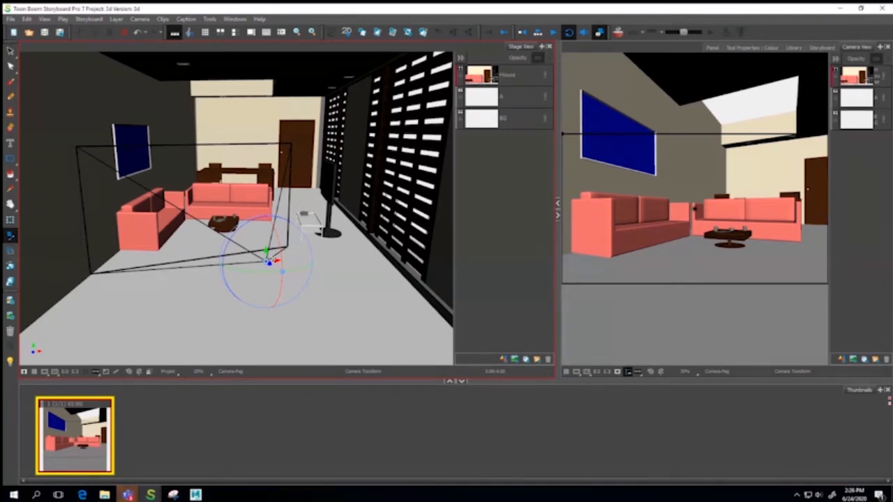
{"action": "left_click", "coordinate": [642, 204]}
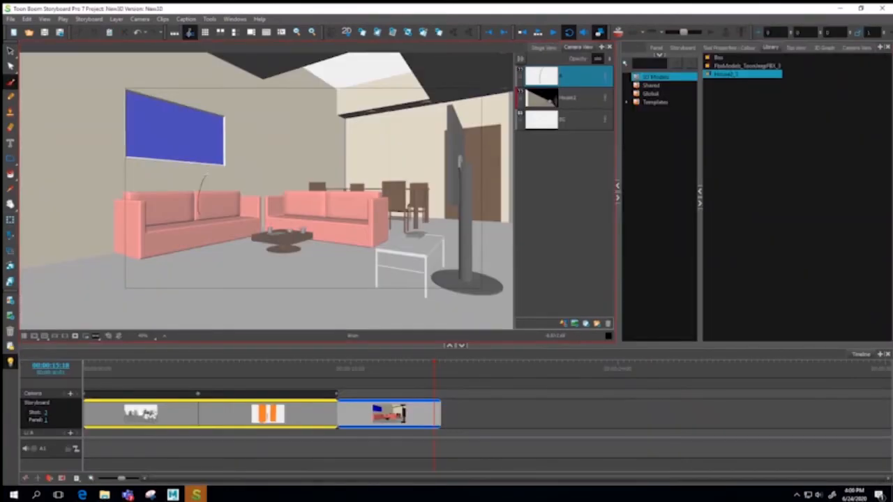
- Sketch the first rough lines of a figure over the left-hand sofa in the 3D room with the Brush tool
{"action": "left_click_drag", "start_coordinate": [202, 181], "coordinate": [234, 247]}
{"action": "left_click_drag", "start_coordinate": [209, 210], "coordinate": [195, 178]}
{"action": "mouse_move", "coordinate": [181, 209]}
{"action": "left_mouse_down"}
{"action": "mouse_move", "coordinate": [223, 153]}
{"action": "mouse_move", "coordinate": [215, 174]}
{"action": "left_mouse_up"}
- Select the sketched lines over the left-hand sofa and shift them slightly to the right
{"action": "left_click", "coordinate": [11, 50]}
{"action": "left_click_drag", "start_coordinate": [174, 150], "coordinate": [246, 254]}
{"action": "left_click_drag", "start_coordinate": [210, 199], "coordinate": [224, 205]}
- Sketch vertical brush strokes over the right-hand sofa as the start of a second figure
{"action": "left_click", "coordinate": [10, 82]}
{"action": "mouse_move", "coordinate": [314, 162]}
{"action": "left_mouse_down"}
{"action": "mouse_move", "coordinate": [317, 208]}
{"action": "mouse_move", "coordinate": [302, 244]}
{"action": "mouse_move", "coordinate": [314, 208]}
{"action": "left_mouse_up"}
{"action": "left_click", "coordinate": [10, 51]}
{"action": "left_click", "coordinate": [11, 81]}
{"action": "mouse_move", "coordinate": [304, 187]}
{"action": "left_mouse_down"}
{"action": "mouse_move", "coordinate": [272, 195]}
{"action": "mouse_move", "coordinate": [300, 244]}
{"action": "left_mouse_up"}
{"action": "left_click_drag", "start_coordinate": [300, 168], "coordinate": [298, 187]}
- Add a new drawing layer and brush rough character outlines around both sofas in the room
{"action": "left_click", "coordinate": [563, 323]}
{"action": "scroll", "coordinate": [205, 199], "scroll_direction": "up", "scroll_amount": 2}
{"action": "mouse_move", "coordinate": [244, 168]}
{"action": "left_mouse_down"}
{"action": "mouse_move", "coordinate": [223, 187]}
{"action": "mouse_move", "coordinate": [230, 224]}
{"action": "left_mouse_up"}
{"action": "mouse_move", "coordinate": [247, 222]}
{"action": "left_mouse_down"}
{"action": "mouse_move", "coordinate": [269, 234]}
{"action": "mouse_move", "coordinate": [251, 260]}
{"action": "left_mouse_up"}
{"action": "mouse_move", "coordinate": [259, 241]}
{"action": "left_mouse_down"}
{"action": "mouse_move", "coordinate": [265, 273]}
{"action": "mouse_move", "coordinate": [284, 278]}
{"action": "left_mouse_up"}
{"action": "left_click_drag", "start_coordinate": [216, 183], "coordinate": [207, 228]}
{"action": "left_click_drag", "start_coordinate": [244, 159], "coordinate": [266, 137]}
{"action": "left_click_drag", "start_coordinate": [257, 189], "coordinate": [277, 205]}
{"action": "left_click_drag", "start_coordinate": [353, 195], "coordinate": [316, 187]}
{"action": "left_click_drag", "start_coordinate": [342, 155], "coordinate": [359, 180]}
{"action": "mouse_move", "coordinate": [339, 145]}
{"action": "left_mouse_down"}
{"action": "mouse_move", "coordinate": [368, 149]}
{"action": "mouse_move", "coordinate": [392, 192]}
{"action": "left_mouse_up"}
{"action": "mouse_move", "coordinate": [390, 192]}
{"action": "left_mouse_down"}
{"action": "mouse_move", "coordinate": [374, 224]}
{"action": "mouse_move", "coordinate": [348, 234]}
{"action": "left_mouse_up"}
{"action": "left_click_drag", "start_coordinate": [349, 232], "coordinate": [344, 254]}
{"action": "left_click_drag", "start_coordinate": [390, 215], "coordinate": [365, 238]}
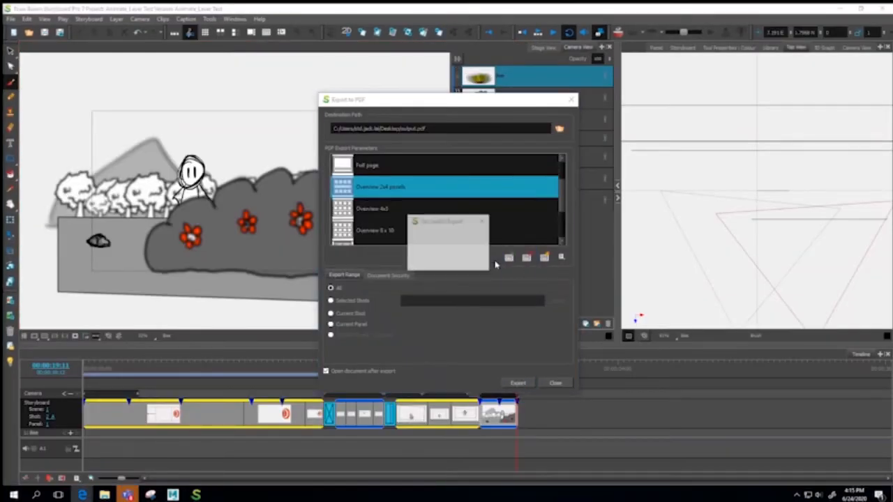
- Dismiss the success notice to finish exporting all shots to output.pdf with the Overview 2x4 panels layout
{"action": "left_click", "coordinate": [431, 261]}
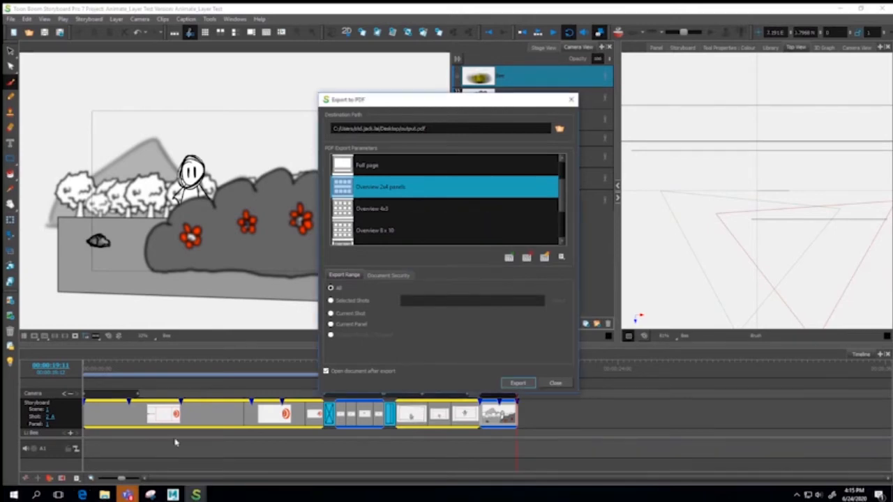
- Switch to Microsoft Teams and open the "What is a Shot or Scene?" lesson in Storyboard Foundation's Storyboard Concepts module
{"action": "scroll", "coordinate": [427, 261], "scroll_direction": "down", "scroll_amount": 4}
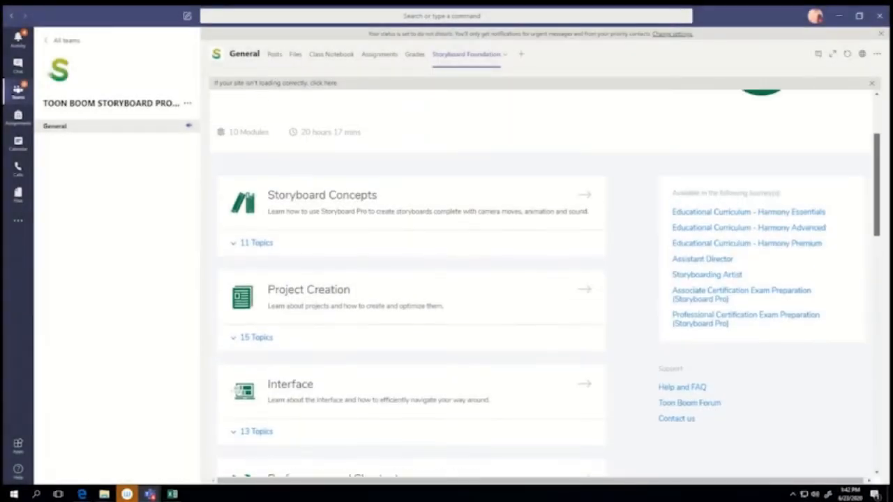
{"action": "mouse_move", "coordinate": [876, 148]}
{"action": "left_mouse_down"}
{"action": "mouse_move", "coordinate": [876, 182]}
{"action": "mouse_move", "coordinate": [876, 132]}
{"action": "left_mouse_up"}
{"action": "left_click", "coordinate": [359, 264]}
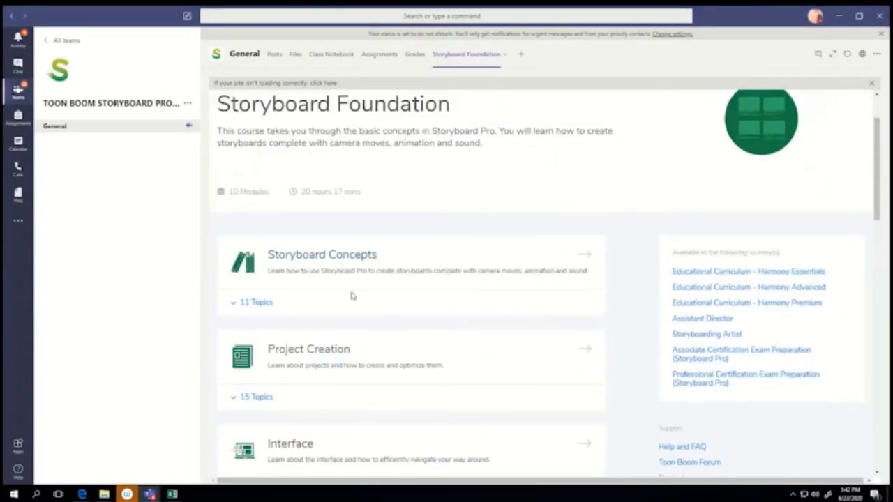
{"action": "left_click_drag", "start_coordinate": [877, 169], "coordinate": [877, 228]}
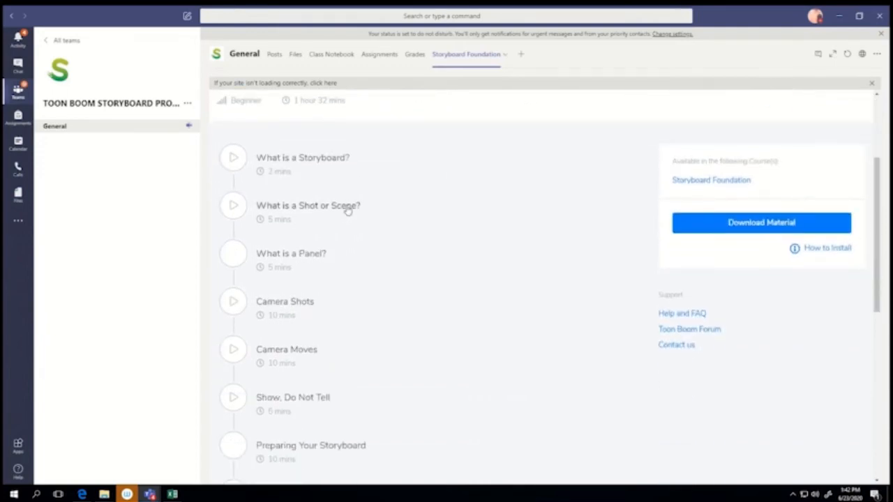
{"action": "left_click", "coordinate": [350, 205]}
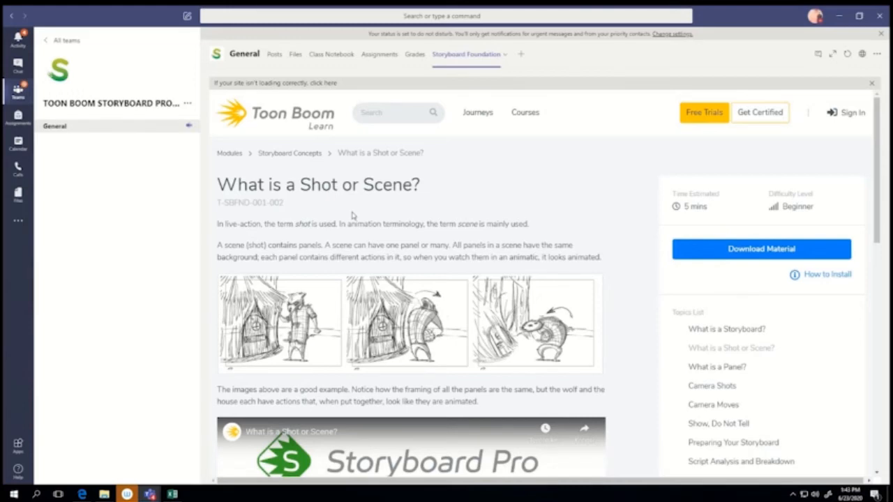
- Read through the Storyboard Concepts lessons, examining the establishing, long, medium and close-up examples in the Camera Shots topic
{"action": "scroll", "coordinate": [352, 215], "scroll_direction": "down", "scroll_amount": 1}
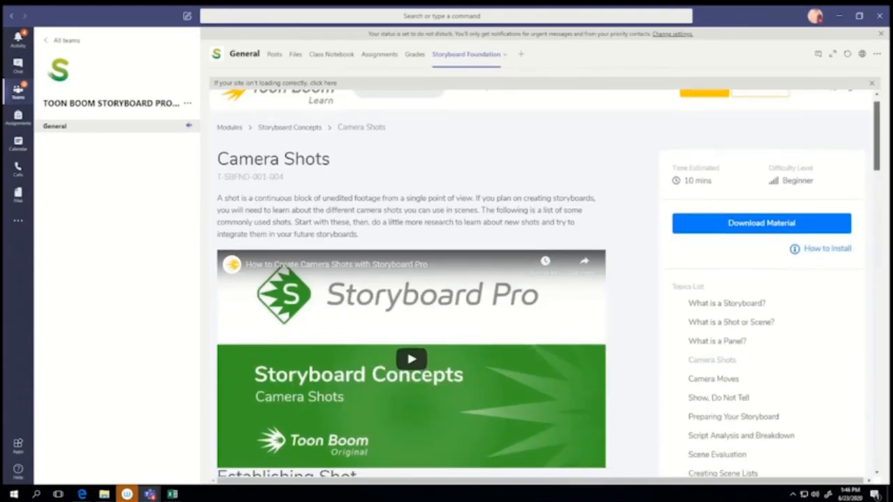
{"action": "scroll", "coordinate": [877, 131], "scroll_direction": "down", "scroll_amount": 2}
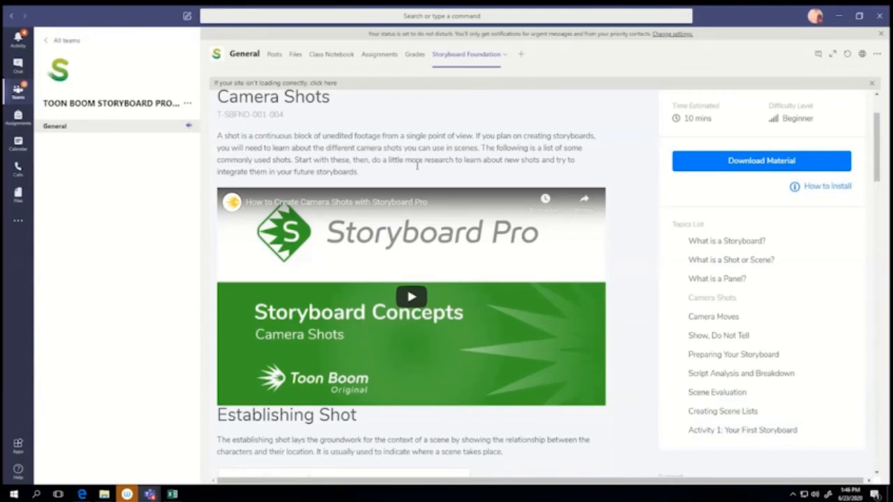
{"action": "scroll", "coordinate": [416, 164], "scroll_direction": "down", "scroll_amount": 1}
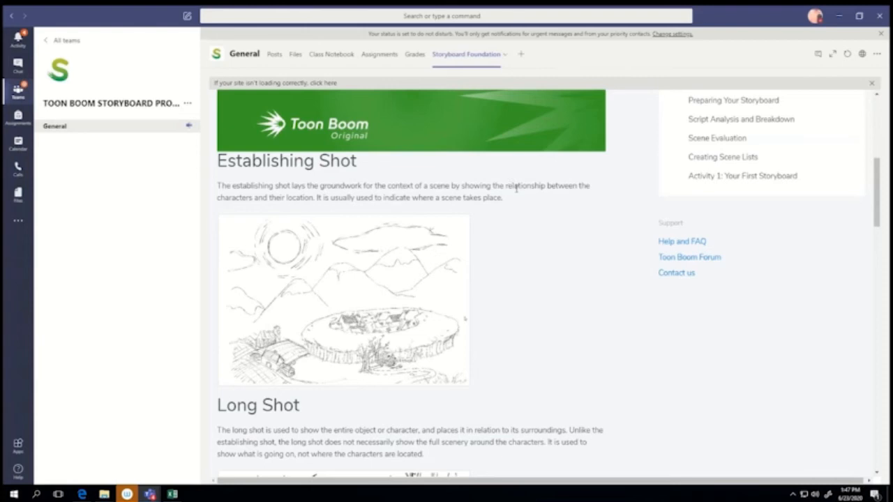
{"action": "scroll", "coordinate": [498, 224], "scroll_direction": "down", "scroll_amount": 4}
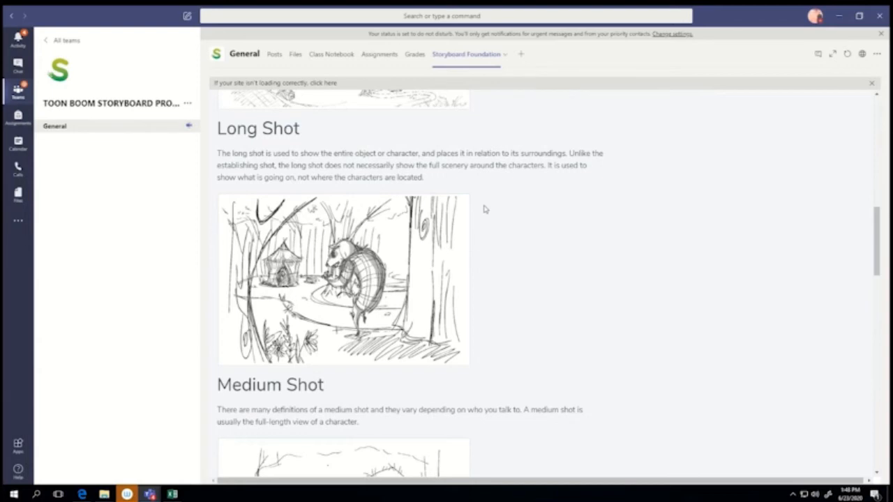
{"action": "scroll", "coordinate": [485, 210], "scroll_direction": "down", "scroll_amount": 3}
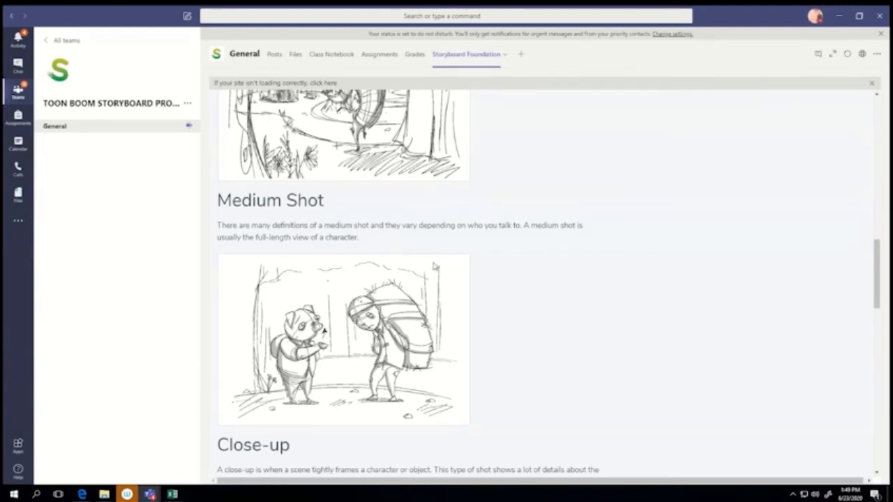
{"action": "scroll", "coordinate": [432, 268], "scroll_direction": "down", "scroll_amount": 1}
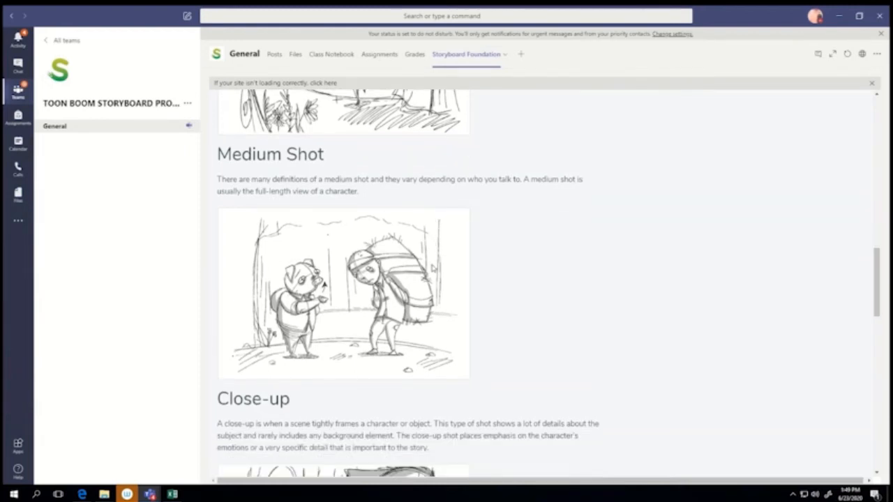
{"action": "scroll", "coordinate": [433, 268], "scroll_direction": "down", "scroll_amount": 3}
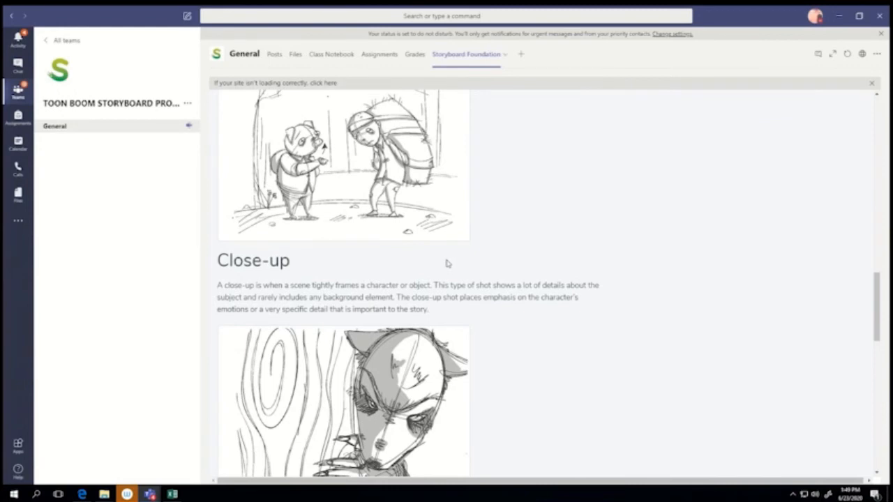
{"action": "scroll", "coordinate": [447, 263], "scroll_direction": "down", "scroll_amount": 1}
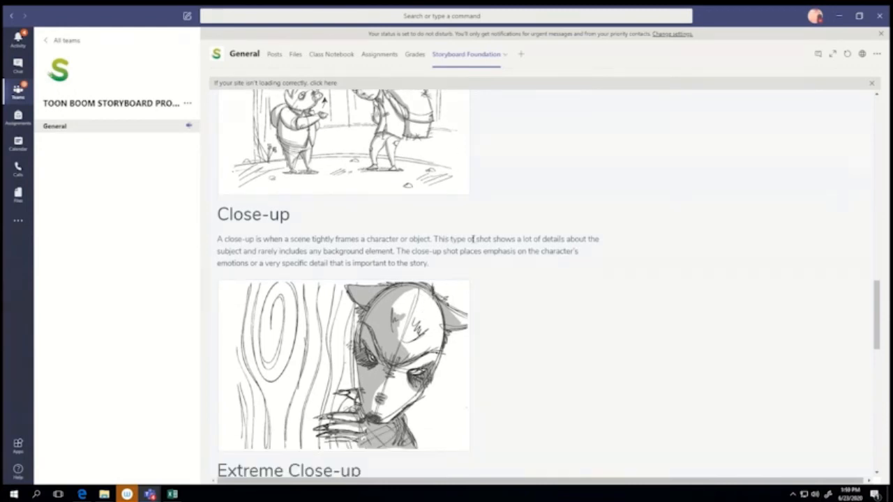
{"action": "scroll", "coordinate": [441, 231], "scroll_direction": "down", "scroll_amount": 4}
{"action": "scroll", "coordinate": [442, 232], "scroll_direction": "down", "scroll_amount": 3}
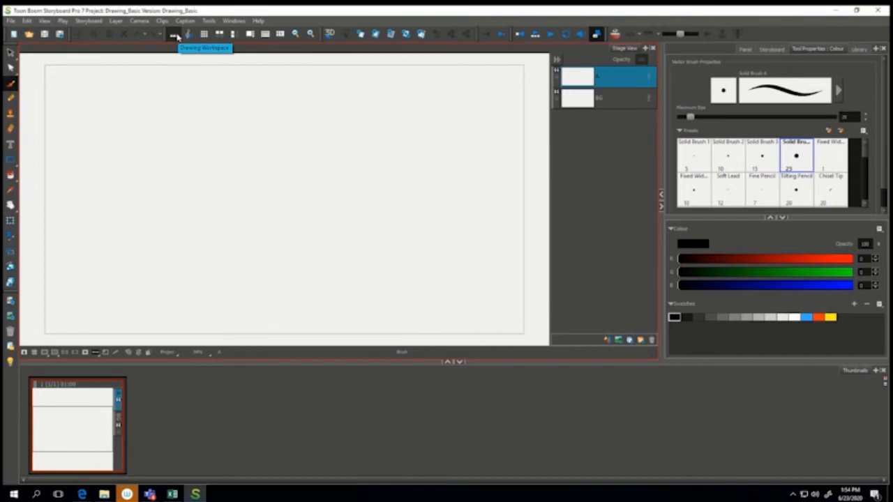
- In the Drawing_Basic project, resize the thumbnails area and bring up the project's file and export commands
{"action": "left_click_drag", "start_coordinate": [491, 361], "coordinate": [495, 392]}
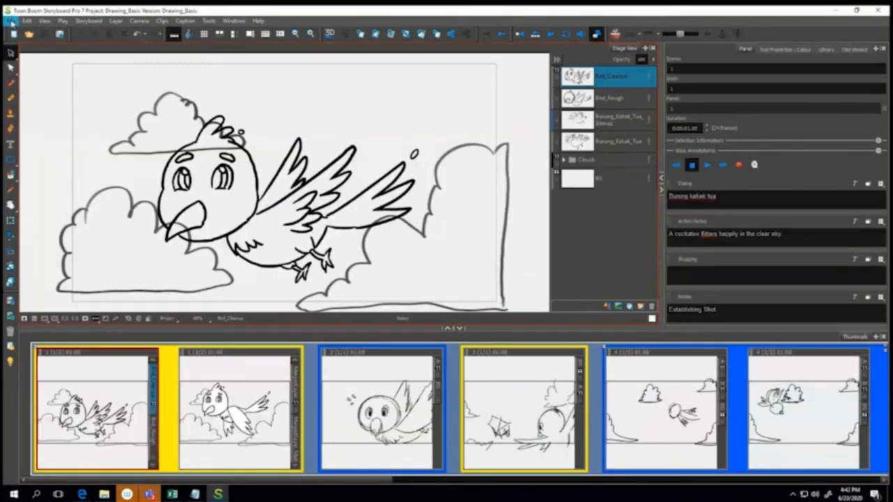
{"action": "left_click", "coordinate": [10, 20]}
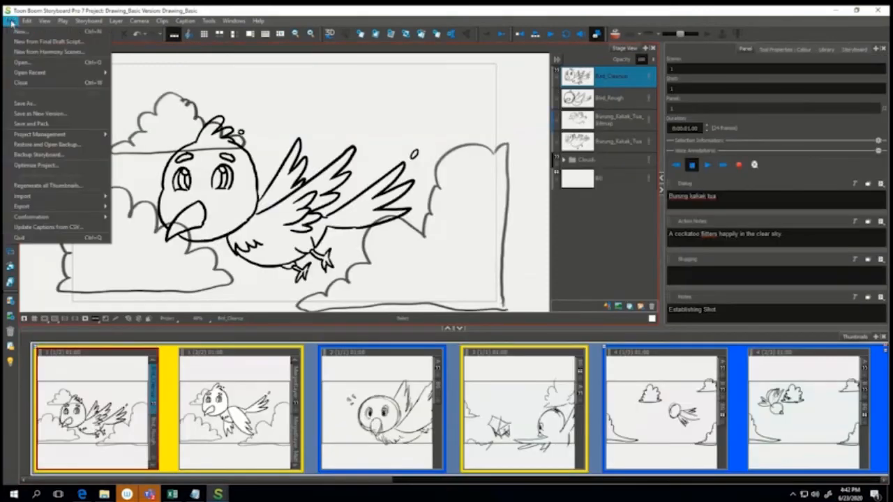
{"action": "mouse_move", "coordinate": [70, 207]}
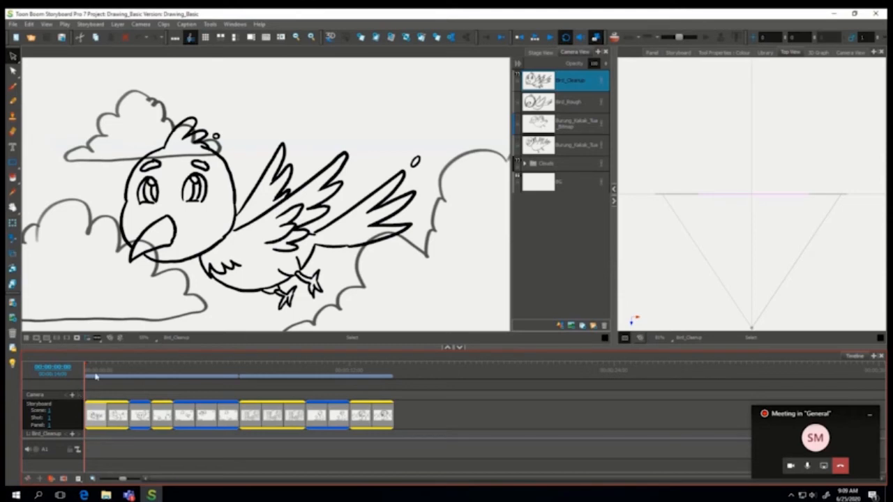
- Animate the Bird_Cleanup layer with Layer Transform, shifting the bird left at 00:00:00:19, and scrub the first panel to review the motion
{"action": "left_click_drag", "start_coordinate": [138, 348], "coordinate": [138, 332]}
{"action": "left_click", "coordinate": [13, 223]}
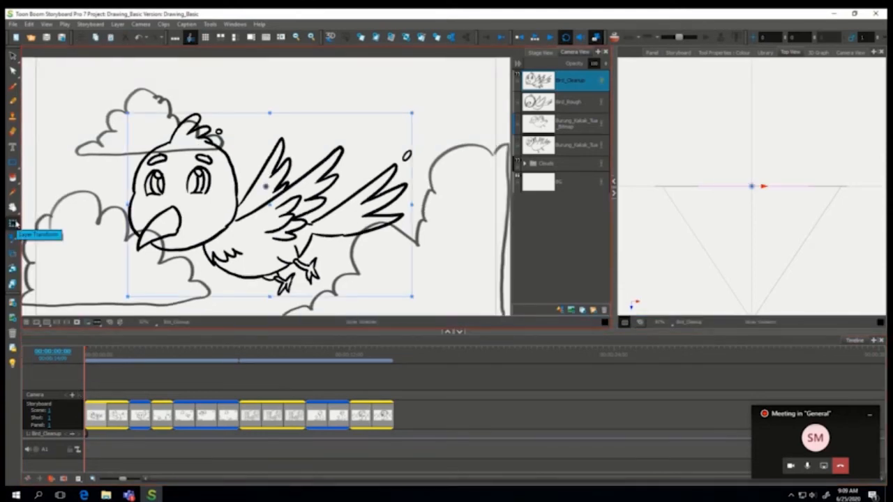
{"action": "left_click_drag", "start_coordinate": [85, 350], "coordinate": [101, 351]}
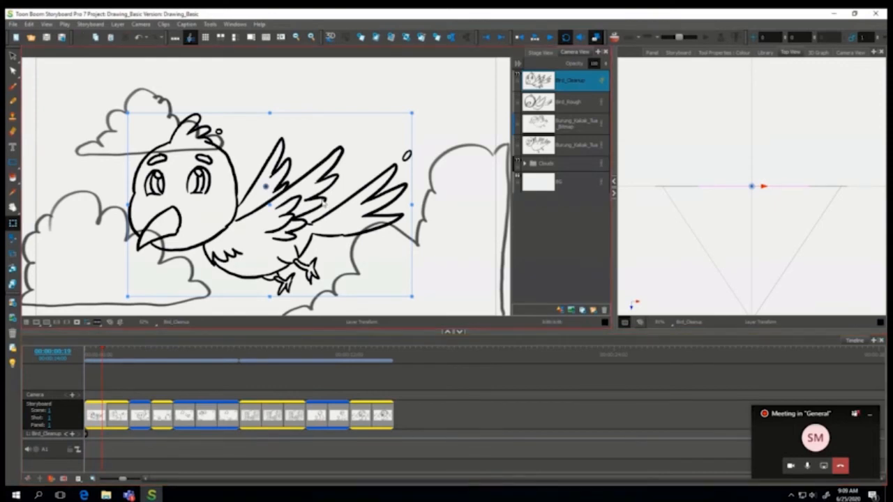
{"action": "left_click_drag", "start_coordinate": [323, 203], "coordinate": [121, 186]}
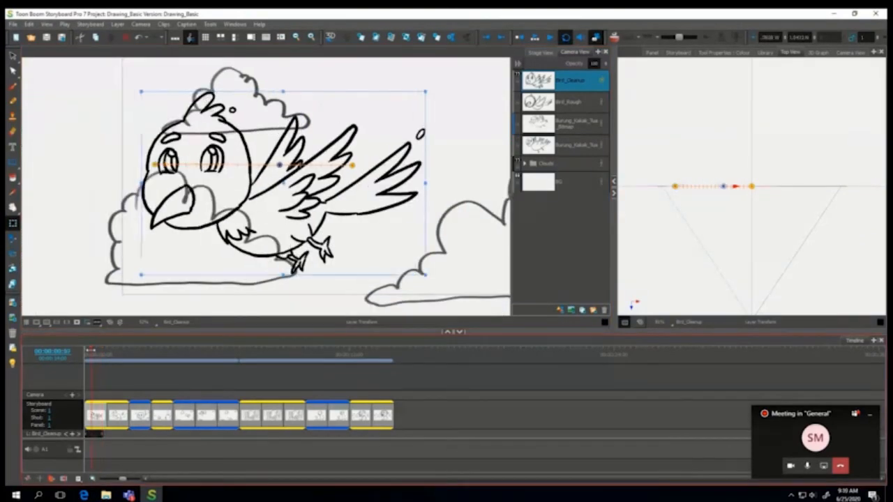
{"action": "left_click_drag", "start_coordinate": [92, 350], "coordinate": [81, 349]}
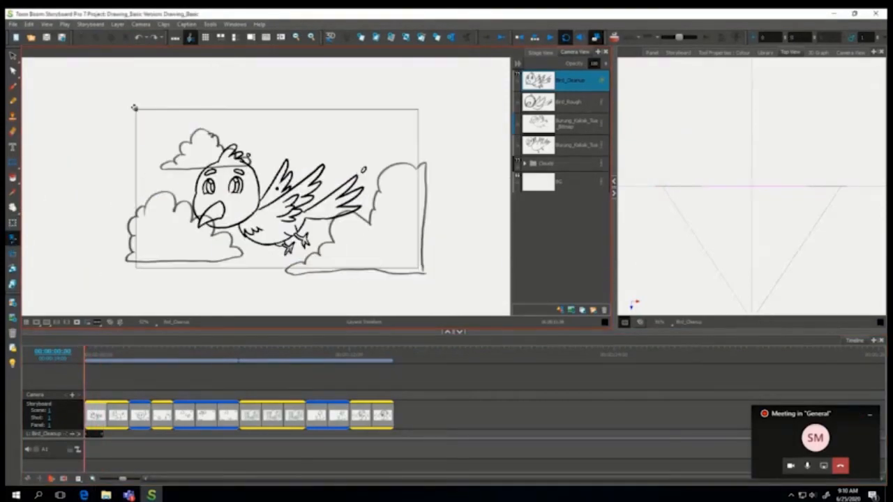
- Try adjusting the camera frame by its corners with Camera Transform, and add a new drawing layer above Bird_Cleanup
{"action": "mouse_move", "coordinate": [136, 109]}
{"action": "left_mouse_down"}
{"action": "mouse_move", "coordinate": [143, 67]}
{"action": "mouse_move", "coordinate": [138, 183]}
{"action": "mouse_move", "coordinate": [136, 109]}
{"action": "left_mouse_up"}
{"action": "left_click_drag", "start_coordinate": [417, 108], "coordinate": [396, 108]}
{"action": "left_click", "coordinate": [560, 310]}
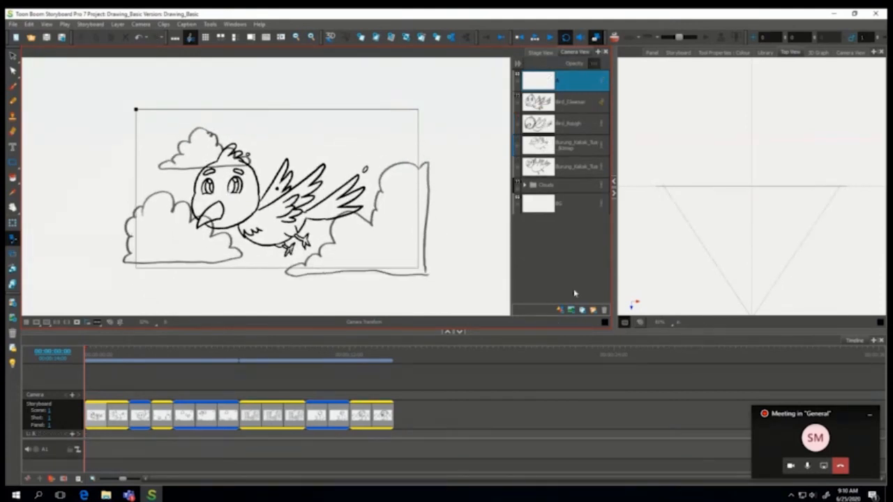
- Enable 3D for the shot and try moving the camera frame across the bird drawing
{"action": "left_click", "coordinate": [331, 38]}
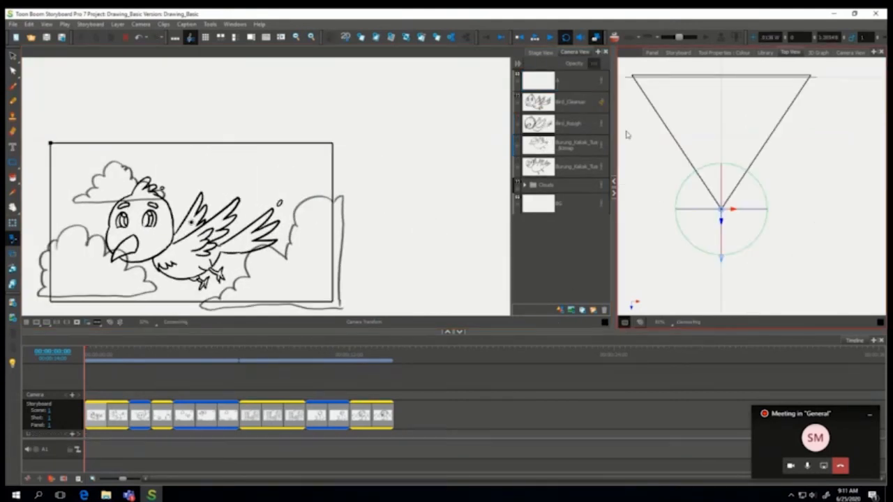
{"action": "left_click_drag", "start_coordinate": [331, 223], "coordinate": [236, 185]}
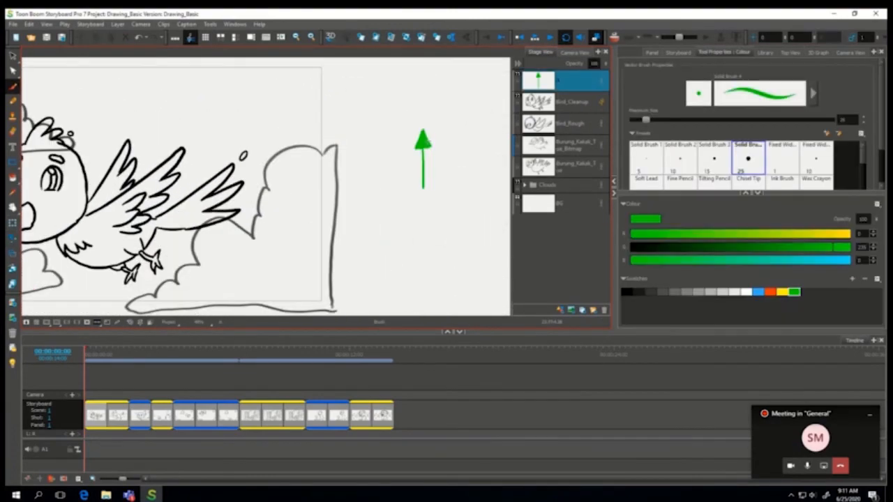
- Brush an orange x-axis arrow and a blue axis arrow from the base of the green arrow on the new layer
{"action": "left_click", "coordinate": [770, 292]}
{"action": "mouse_move", "coordinate": [424, 187]}
{"action": "left_mouse_down"}
{"action": "mouse_move", "coordinate": [463, 183]}
{"action": "mouse_move", "coordinate": [460, 191]}
{"action": "left_mouse_up"}
{"action": "left_click_drag", "start_coordinate": [462, 178], "coordinate": [464, 185]}
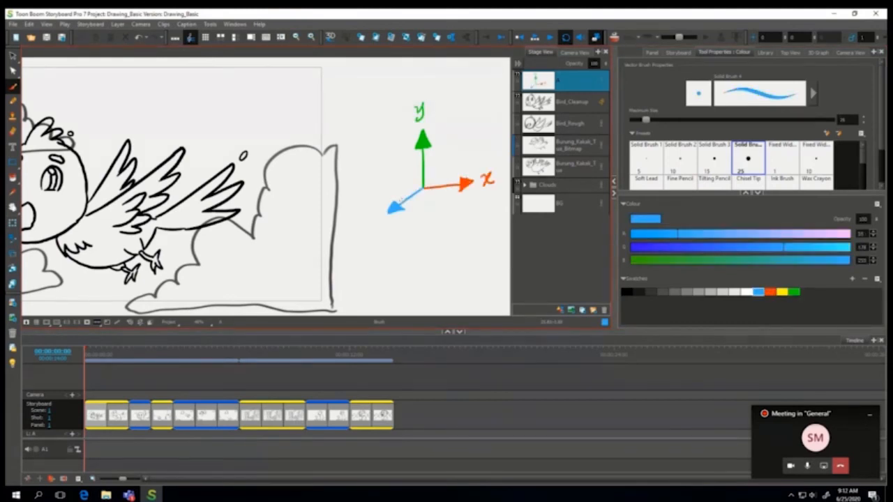
{"action": "left_click_drag", "start_coordinate": [407, 216], "coordinate": [413, 224]}
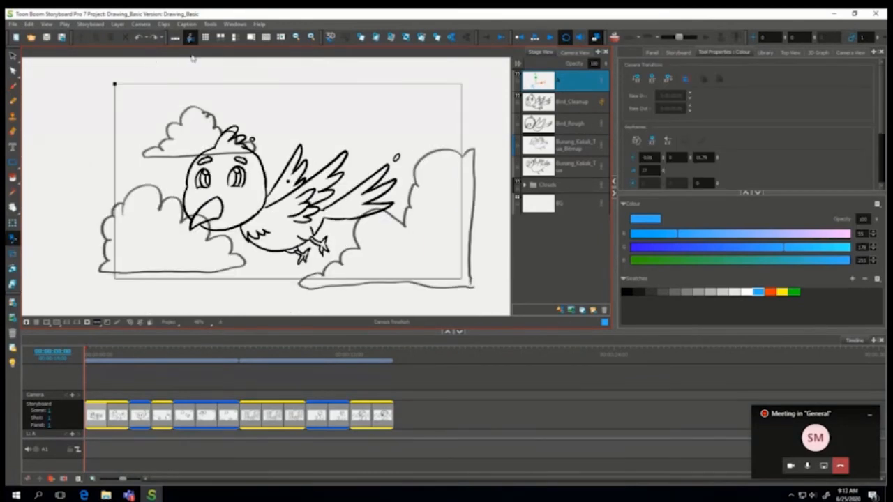
- Undo the blank panel added by mistake, enable 3D for the bird shot and select its camera in the stage
{"action": "left_click", "coordinate": [361, 37]}
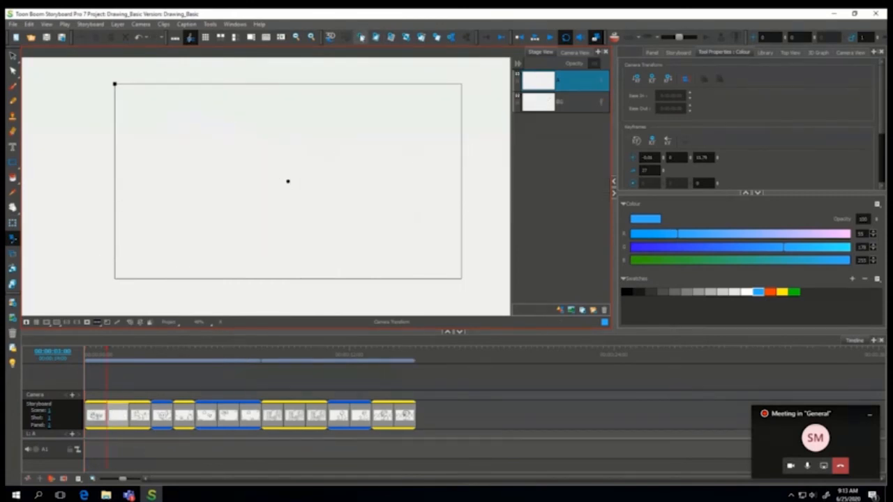
{"action": "key", "text": "ctrl+z"}
{"action": "left_click", "coordinate": [331, 36]}
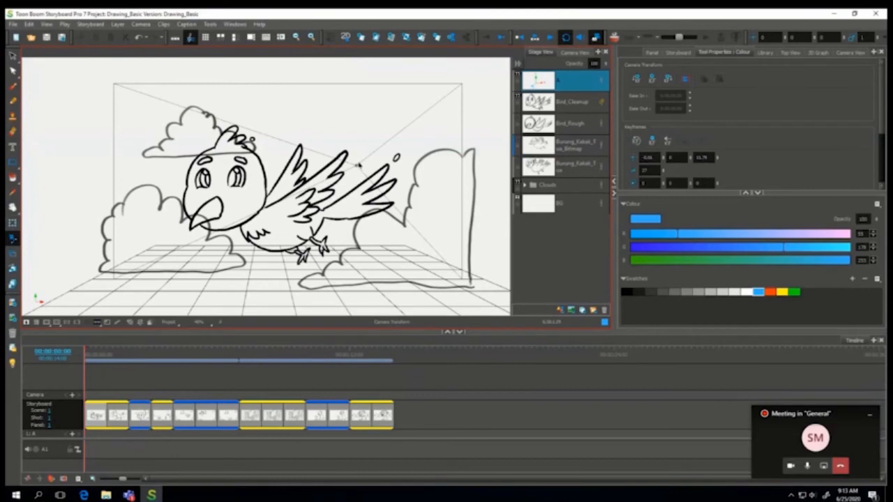
{"action": "left_click", "coordinate": [359, 168]}
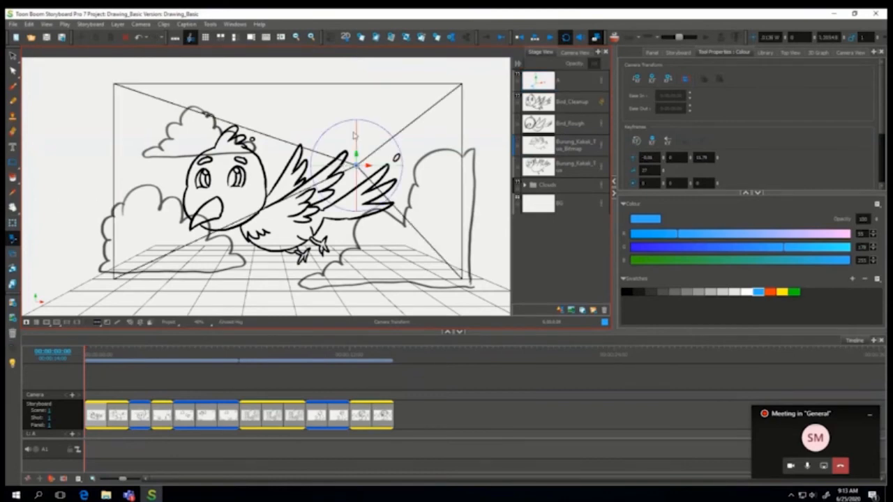
- Try rotating the camera about two axes with its 3D manipulator, undoing each rotation
{"action": "mouse_move", "coordinate": [359, 136]}
{"action": "left_mouse_down"}
{"action": "mouse_move", "coordinate": [364, 113]}
{"action": "mouse_move", "coordinate": [360, 143]}
{"action": "mouse_move", "coordinate": [359, 134]}
{"action": "left_mouse_up"}
{"action": "key", "text": "ctrl+z"}
{"action": "left_click_drag", "start_coordinate": [399, 155], "coordinate": [400, 180]}
{"action": "key", "text": "ctrl+z"}
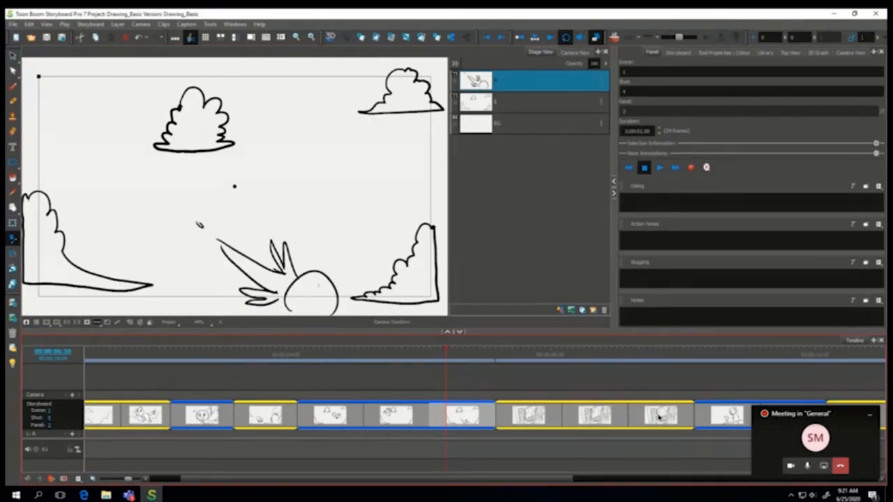
- Select scene 2's three window panels and move them in the timeline to just before shot 4 of scene 1
{"action": "left_click", "coordinate": [658, 416]}
{"action": "left_click", "coordinate": [526, 419]}
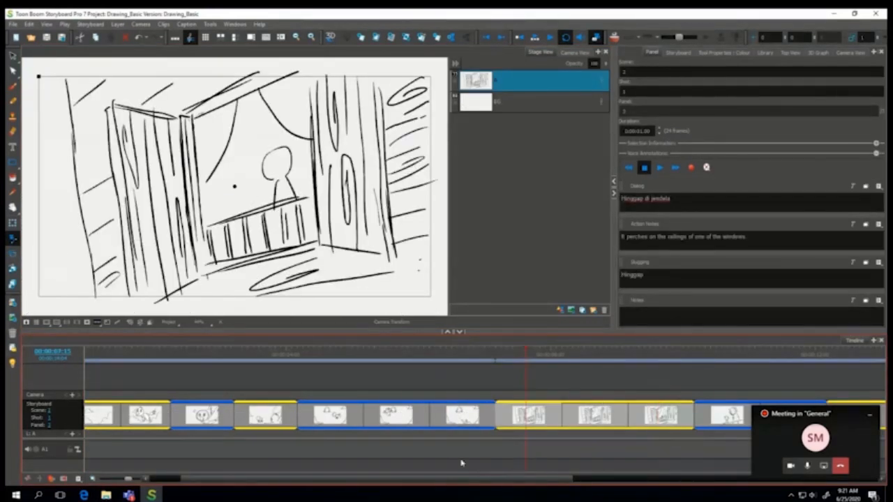
{"action": "mouse_move", "coordinate": [507, 418]}
{"action": "left_mouse_down"}
{"action": "mouse_move", "coordinate": [441, 430]}
{"action": "mouse_move", "coordinate": [299, 413]}
{"action": "mouse_move", "coordinate": [300, 425]}
{"action": "mouse_move", "coordinate": [300, 411]}
{"action": "mouse_move", "coordinate": [305, 436]}
{"action": "left_mouse_up"}
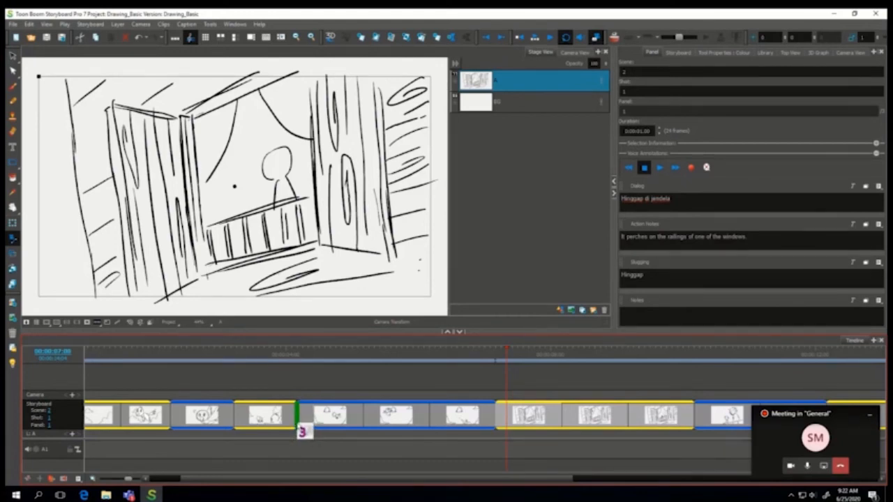
{"action": "left_click_drag", "start_coordinate": [302, 428], "coordinate": [300, 429]}
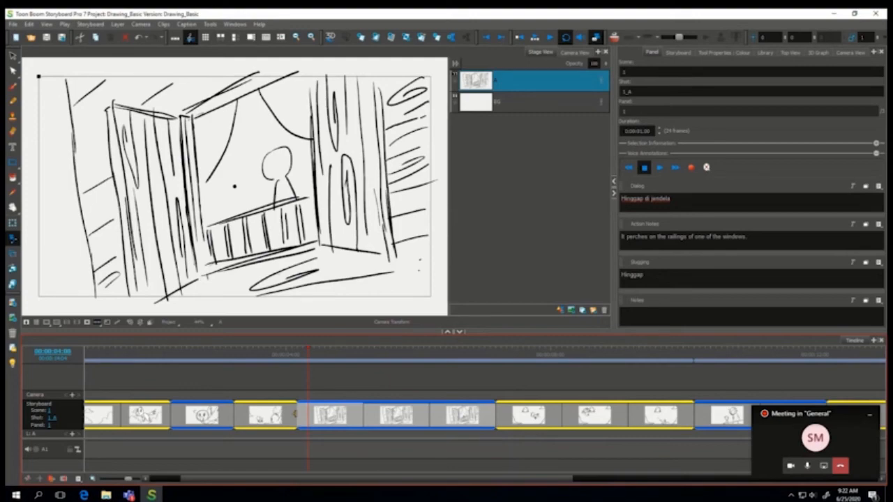
{"action": "left_click_drag", "start_coordinate": [317, 371], "coordinate": [295, 382]}
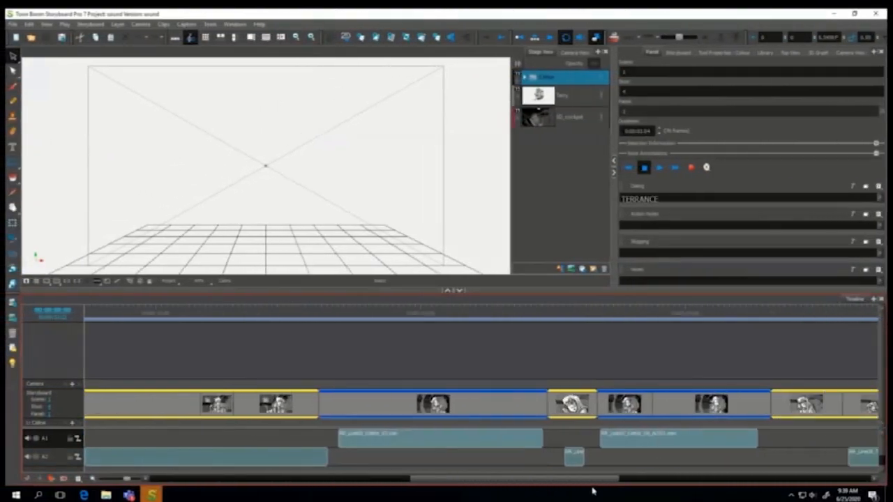
- Examine the dialogue clips on audio tracks A1 and A2 along the sound project's timeline
{"action": "left_click_drag", "start_coordinate": [591, 480], "coordinate": [537, 480]}
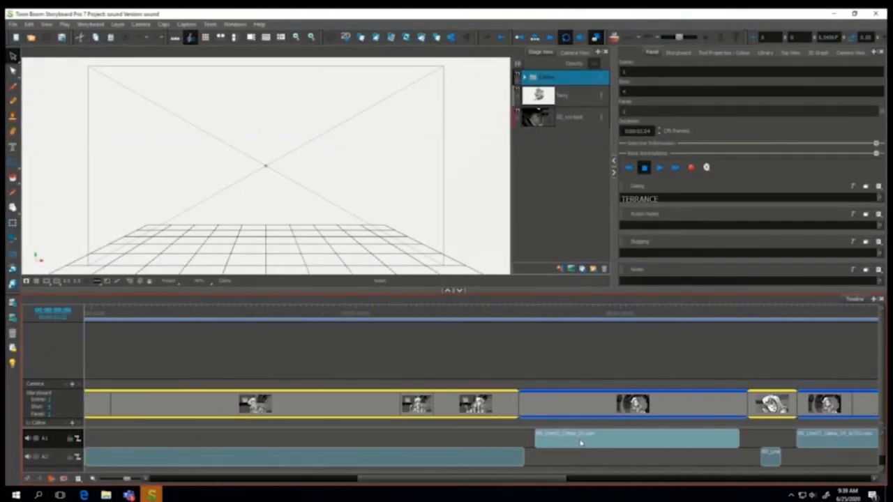
{"action": "left_click", "coordinate": [493, 461]}
{"action": "left_click", "coordinate": [763, 461]}
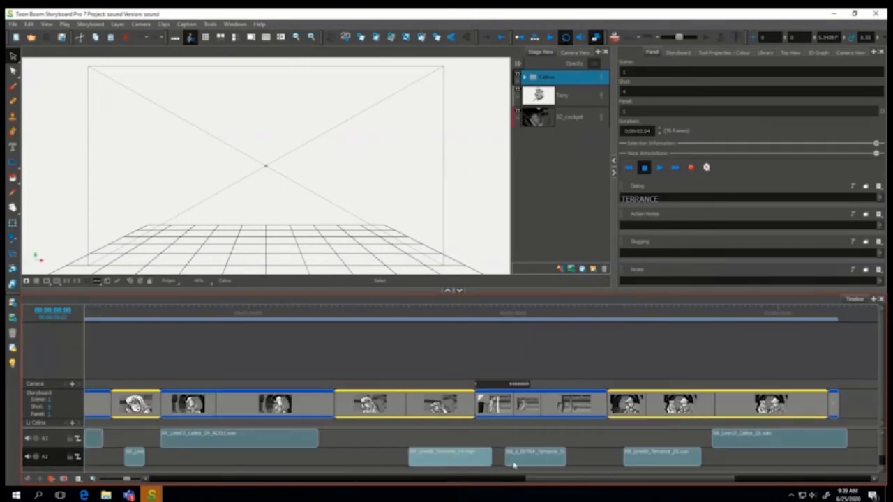
- Check the remaining dialogue clips on audio tracks A2 and A1 near the end of the timeline
{"action": "left_click", "coordinate": [550, 460]}
{"action": "left_click", "coordinate": [653, 460]}
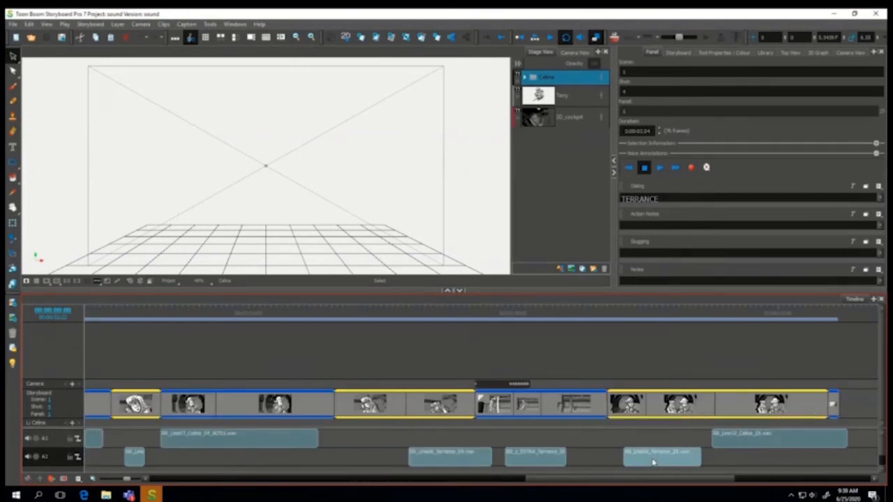
{"action": "left_click", "coordinate": [740, 436]}
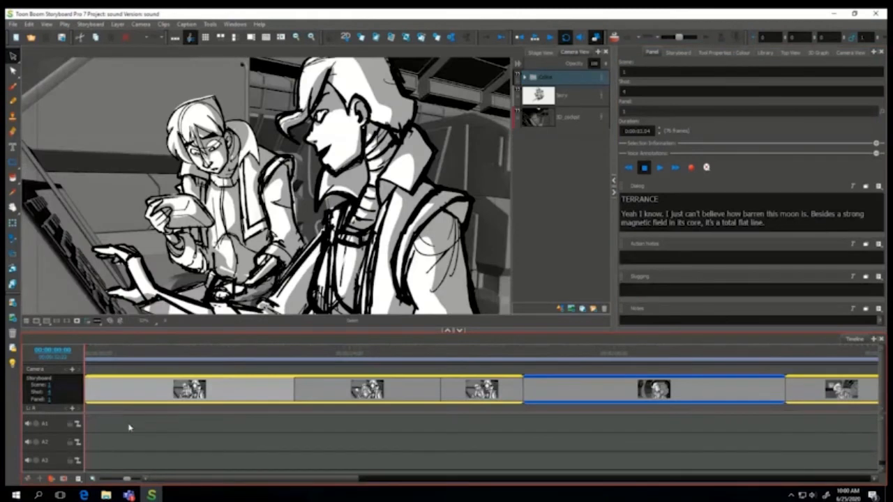
- Open sound recording for audio track A1 and retype the closing period of the first panel's dialogue
{"action": "right_click", "coordinate": [130, 427]}
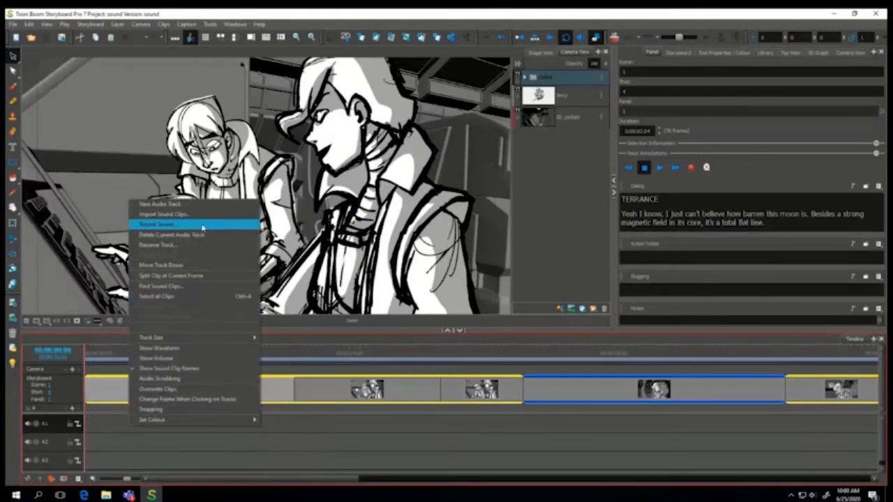
{"action": "left_click", "coordinate": [115, 428]}
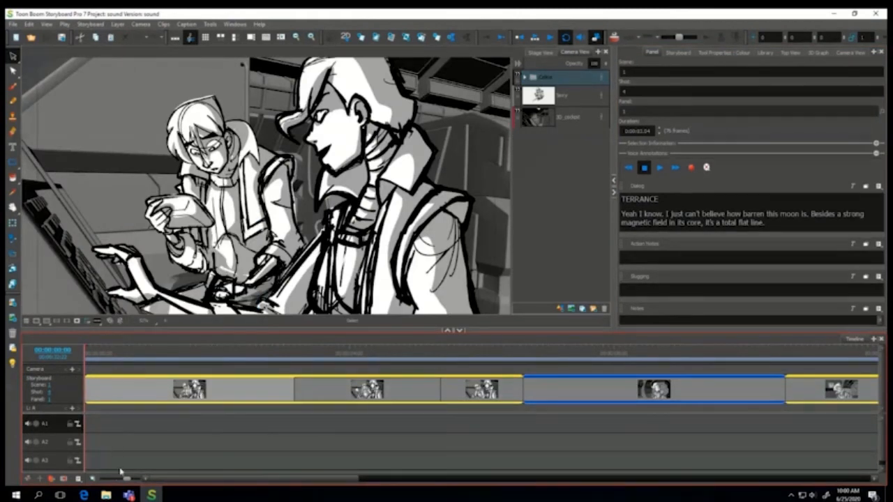
{"action": "right_click", "coordinate": [124, 427]}
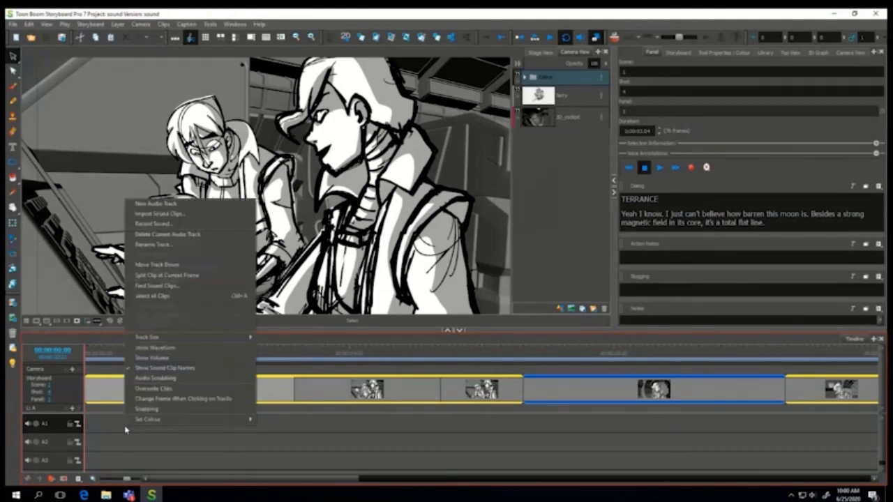
{"action": "left_click", "coordinate": [191, 224]}
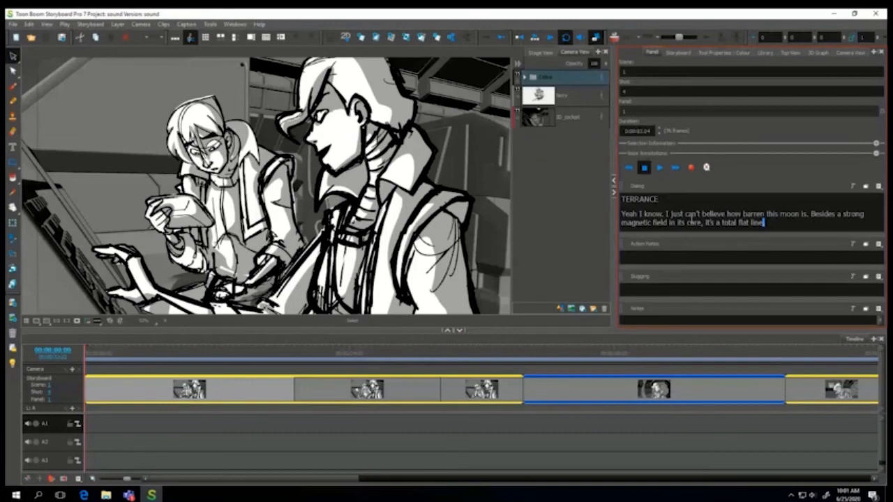
{"action": "type", "text": "."}
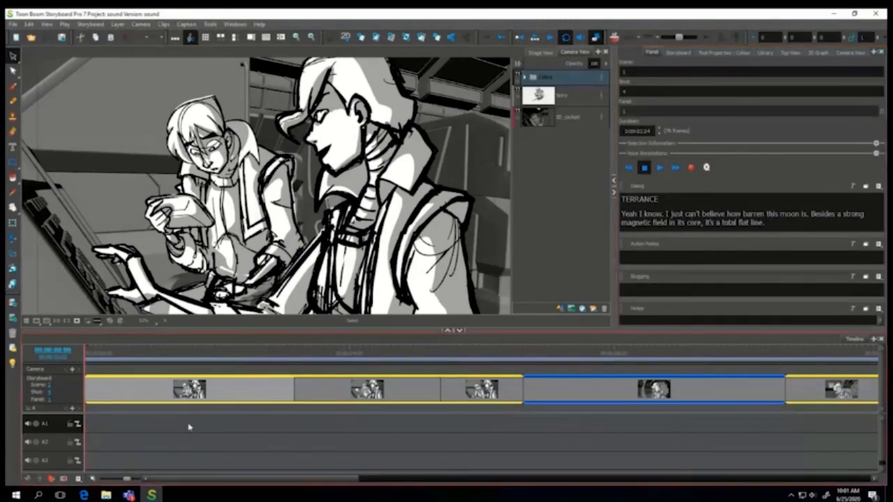
- Import dialogue sound clips into audio track A1, browsing to the source files from the Desktop folder
{"action": "right_click", "coordinate": [189, 422]}
{"action": "left_click", "coordinate": [267, 214]}
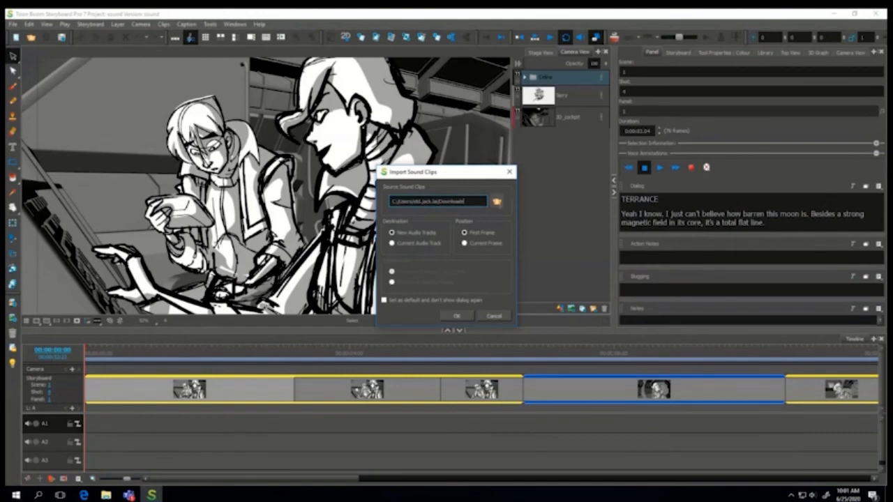
{"action": "left_click", "coordinate": [497, 201]}
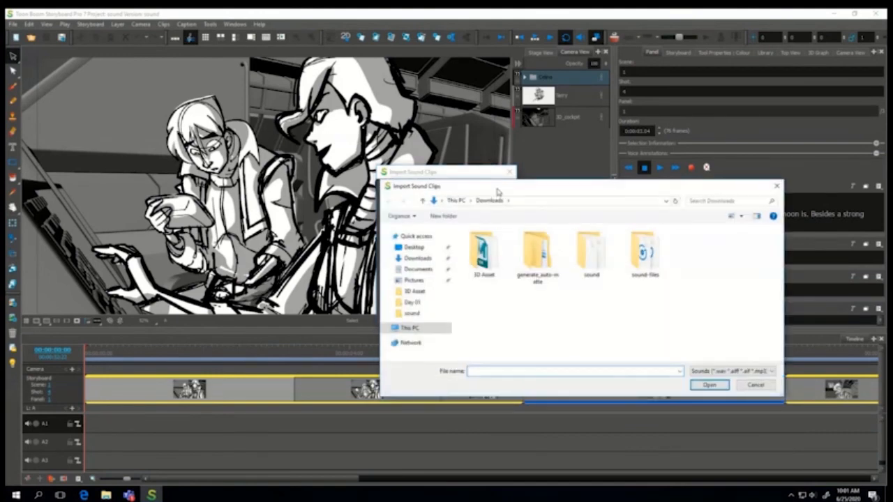
{"action": "left_click", "coordinate": [429, 247]}
{"action": "left_click", "coordinate": [486, 320]}
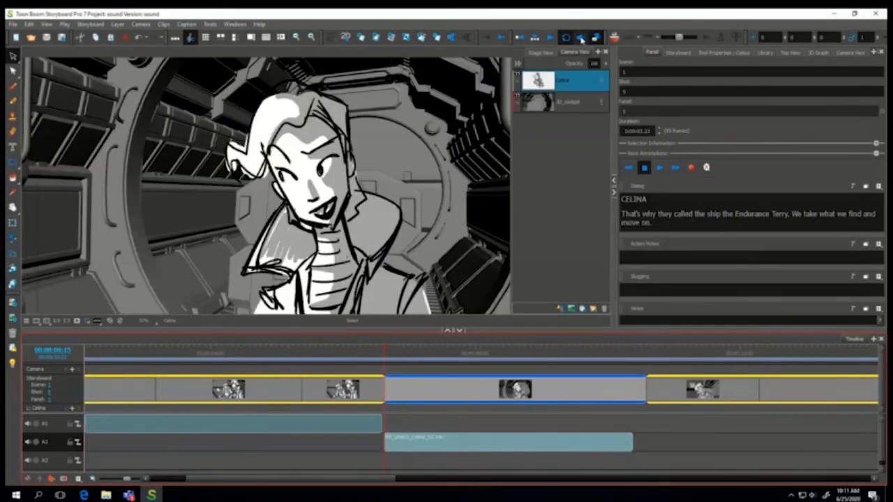
- Toggle playback sound and display the waveforms of the dialogue clips in the timeline
{"action": "left_click", "coordinate": [580, 38]}
{"action": "left_click", "coordinate": [580, 39]}
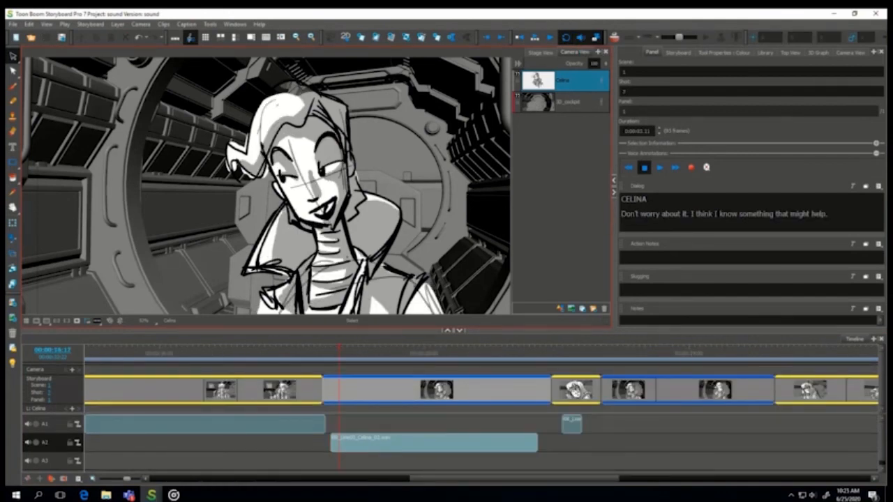
{"action": "right_click", "coordinate": [463, 448]}
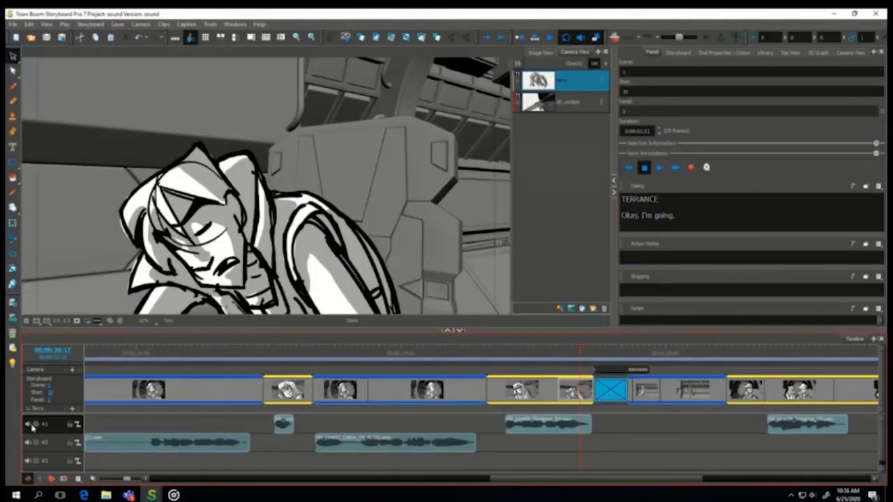
- Try muting audio tracks A1 and A2 and soloing track A1
{"action": "left_click", "coordinate": [28, 442]}
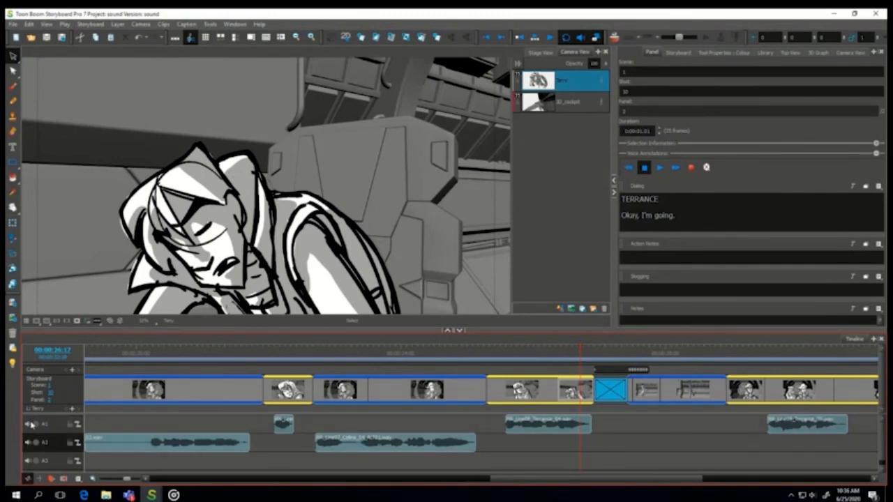
{"action": "left_click", "coordinate": [28, 424]}
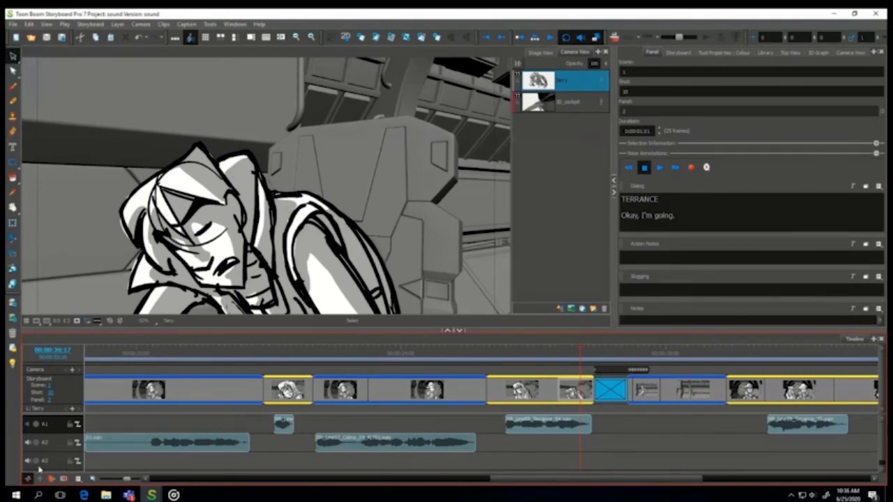
{"action": "left_click", "coordinate": [31, 448]}
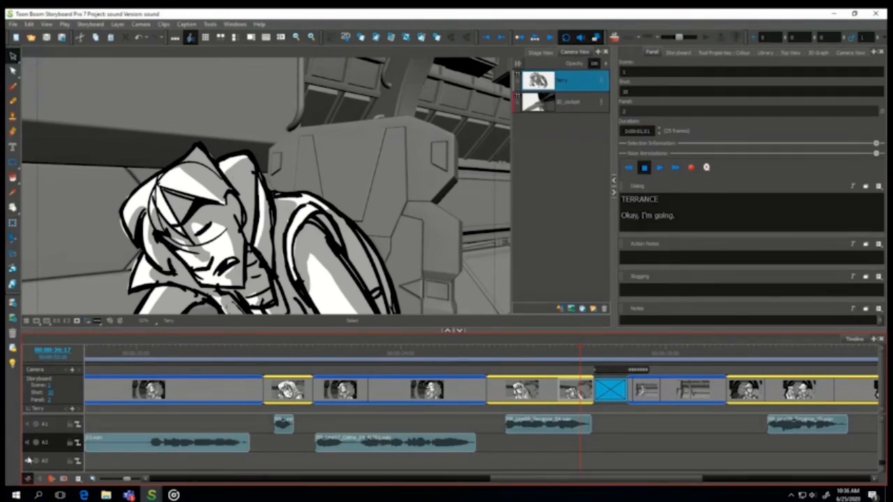
{"action": "left_click", "coordinate": [38, 427]}
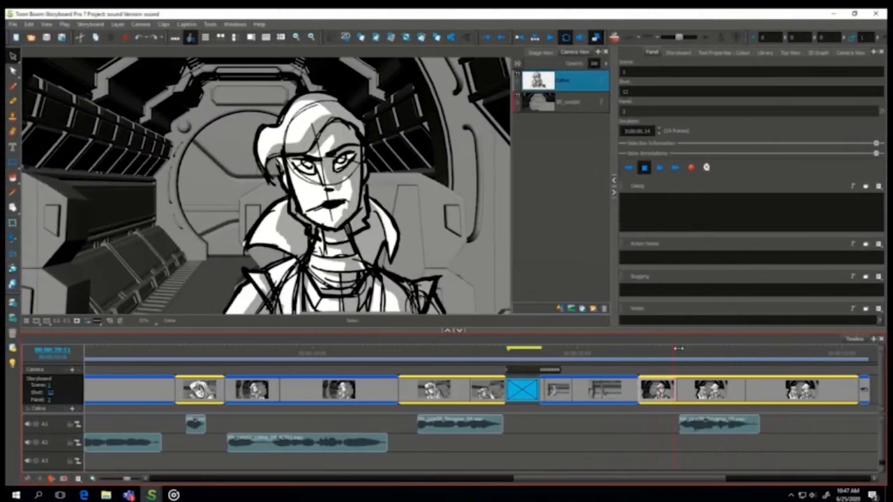
- Scrub through the second panel of shot 12 and return to the beginning of the sound project's timeline
{"action": "left_click_drag", "start_coordinate": [774, 366], "coordinate": [723, 373]}
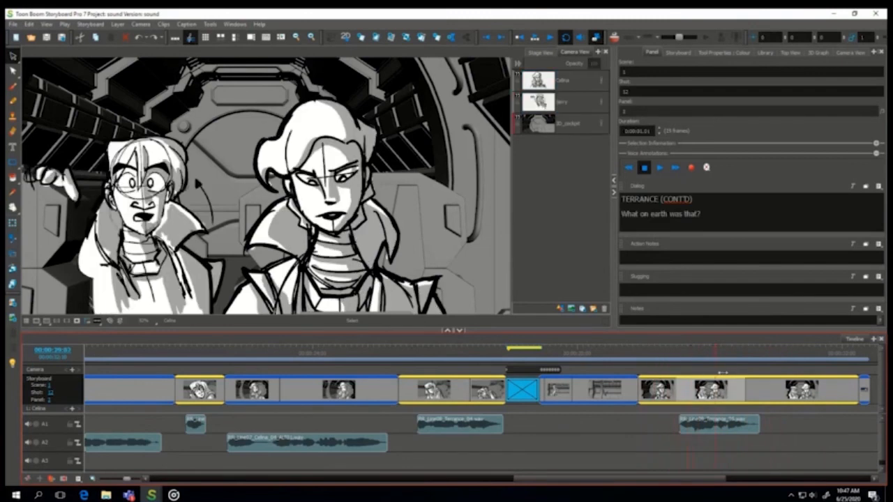
{"action": "left_click_drag", "start_coordinate": [544, 481], "coordinate": [178, 488]}
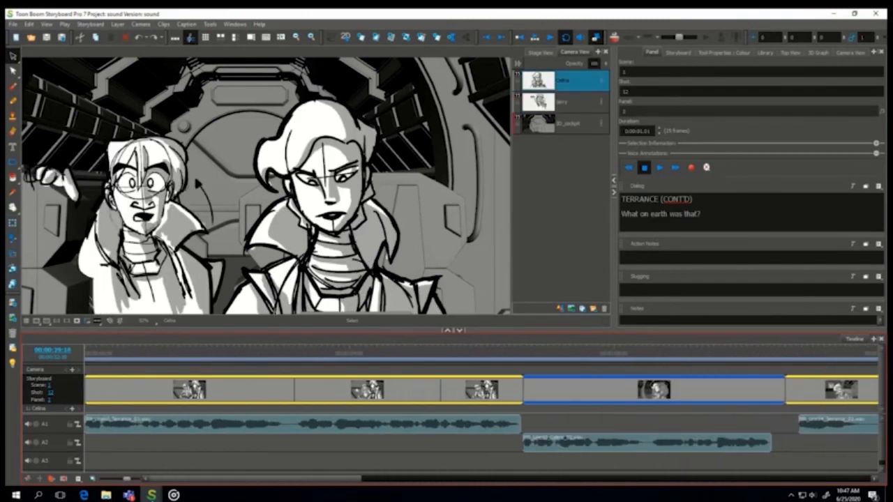
{"action": "mouse_move", "coordinate": [152, 495]}
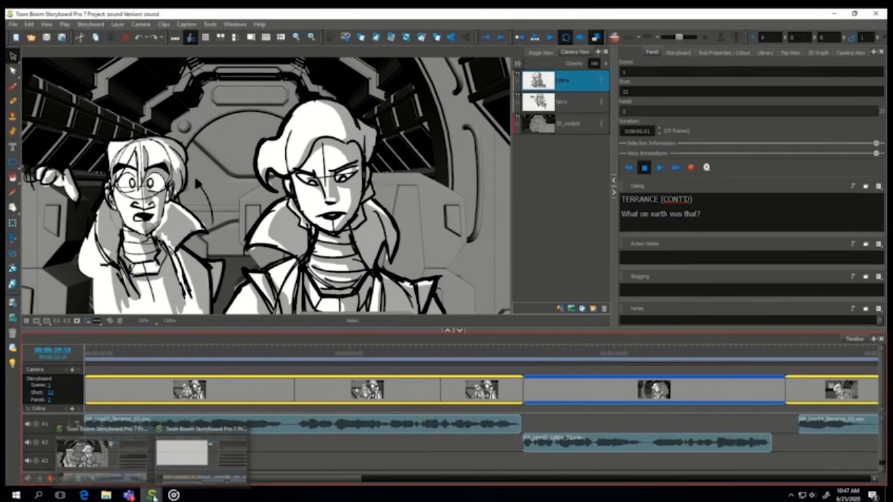
{"action": "left_click", "coordinate": [178, 354]}
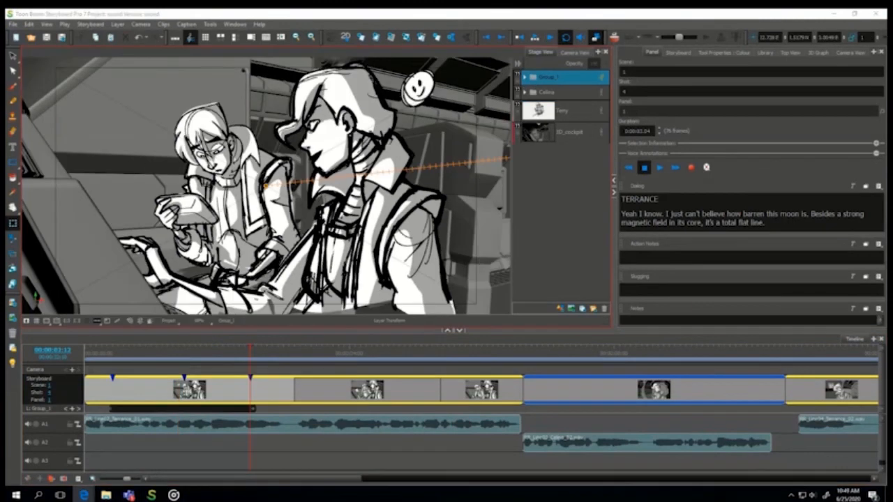
- Set the PDF export destination to output.pdf in the Desktop's Day_03 folder and open the captions list of its PDF profile
{"action": "left_click", "coordinate": [13, 24]}
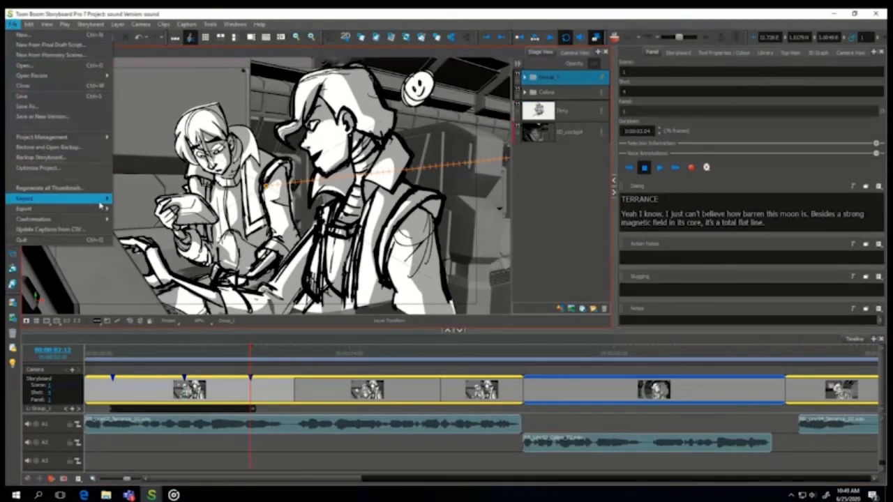
{"action": "mouse_move", "coordinate": [102, 209]}
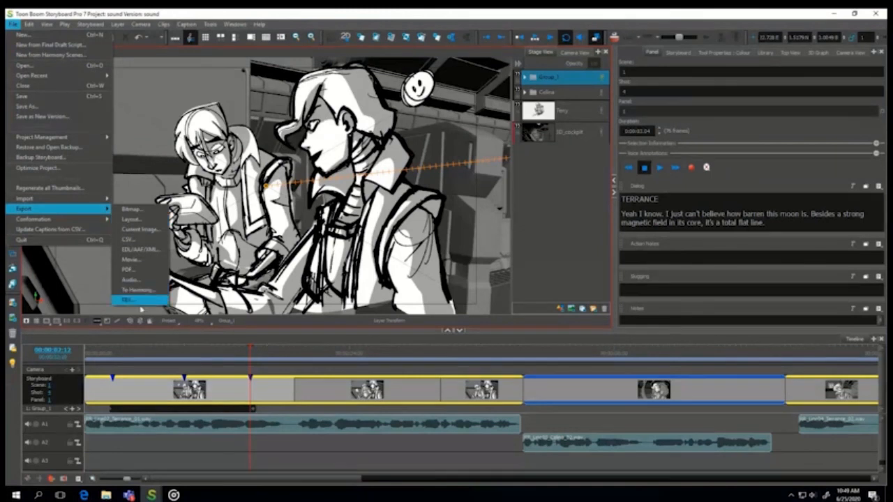
{"action": "left_click", "coordinate": [138, 272]}
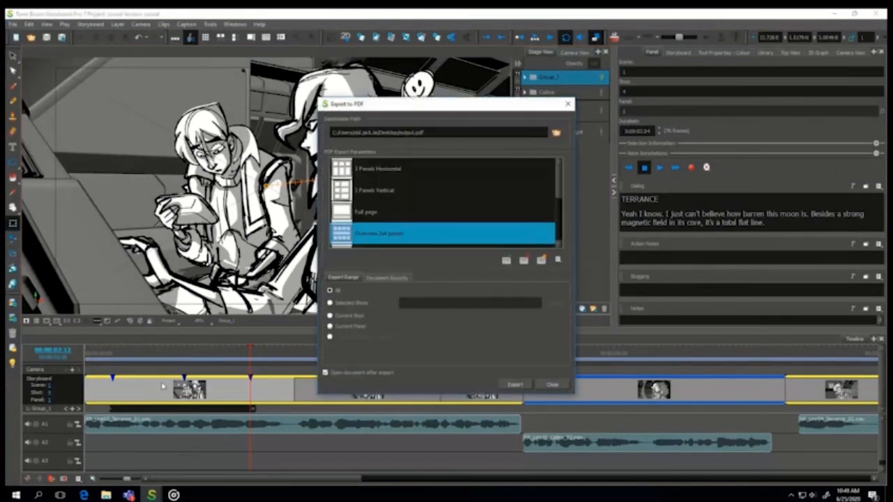
{"action": "left_click", "coordinate": [556, 133]}
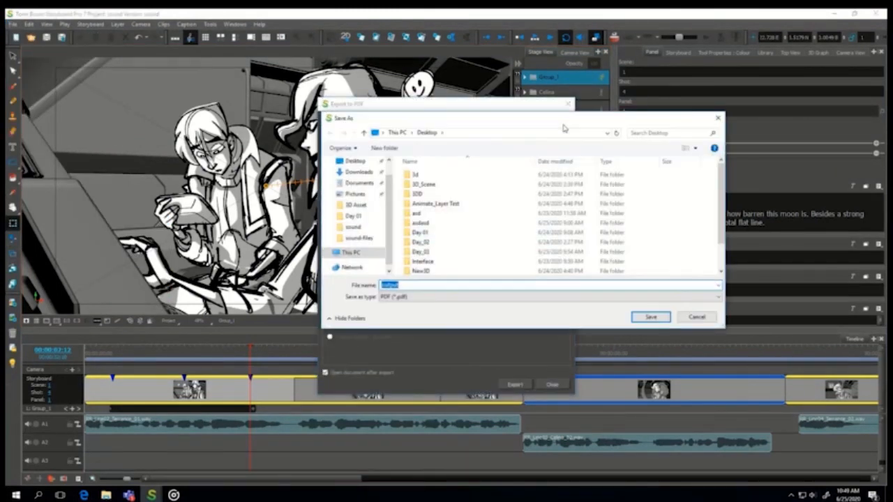
{"action": "double_click", "coordinate": [425, 252]}
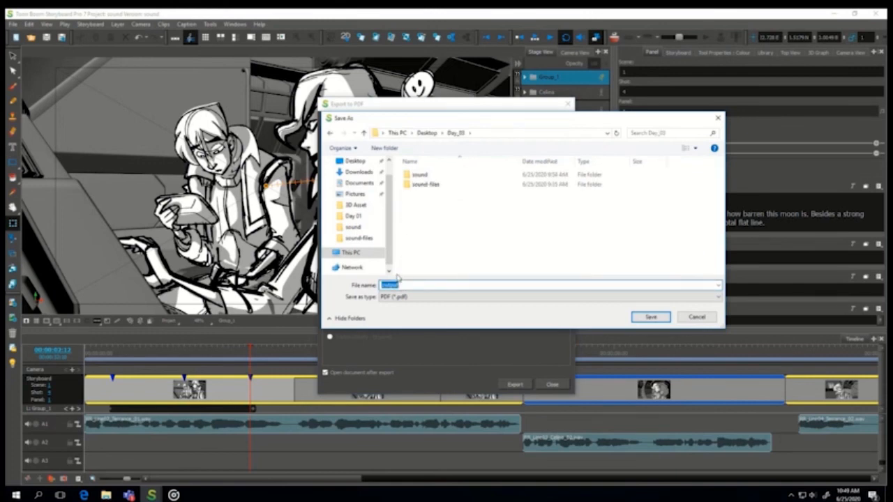
{"action": "key", "text": "Return"}
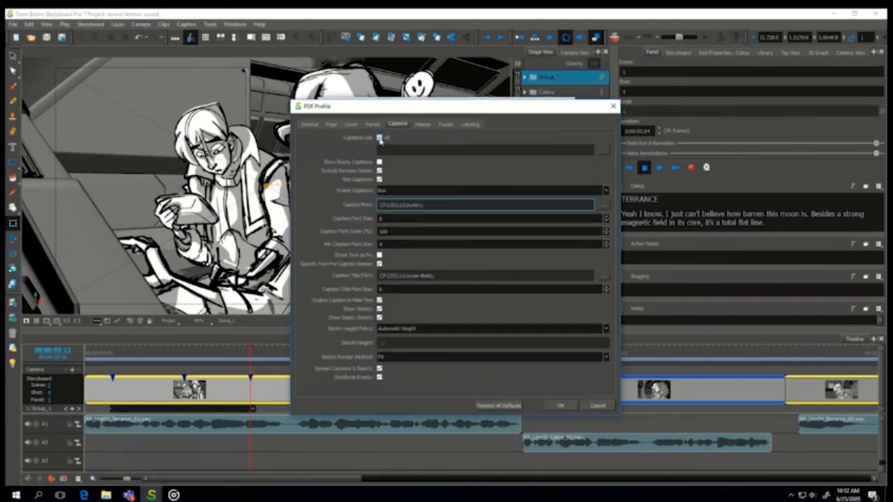
{"action": "left_click", "coordinate": [604, 152]}
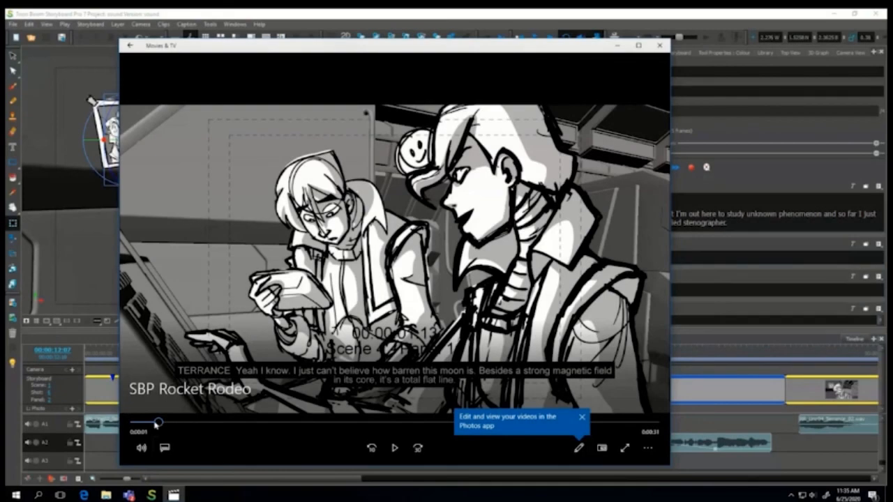
- Switch to Movies & TV and play the exported SBP Rocket Rodeo movie from the start in a maximized window
{"action": "left_click_drag", "start_coordinate": [158, 423], "coordinate": [133, 422]}
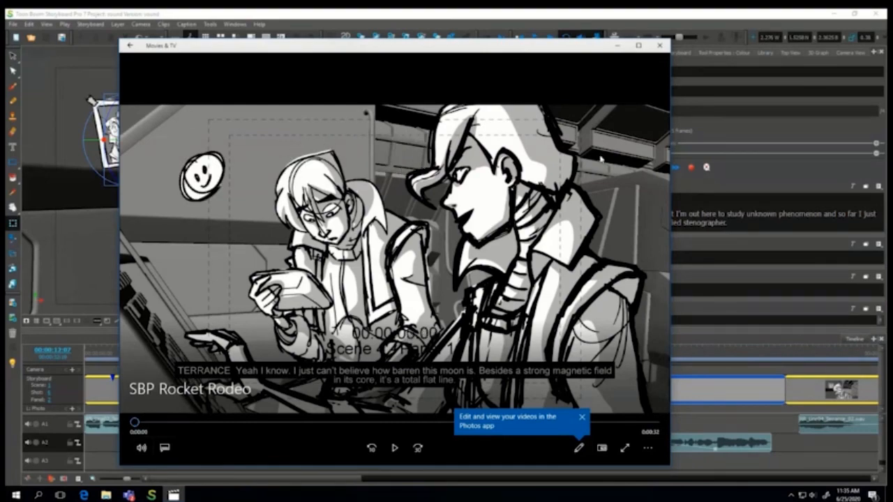
{"action": "left_click", "coordinate": [637, 46]}
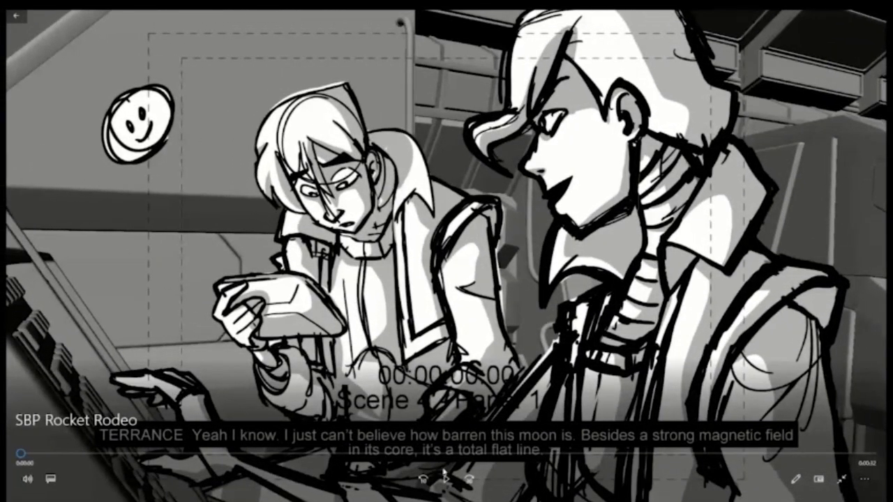
{"action": "left_click", "coordinate": [443, 474]}
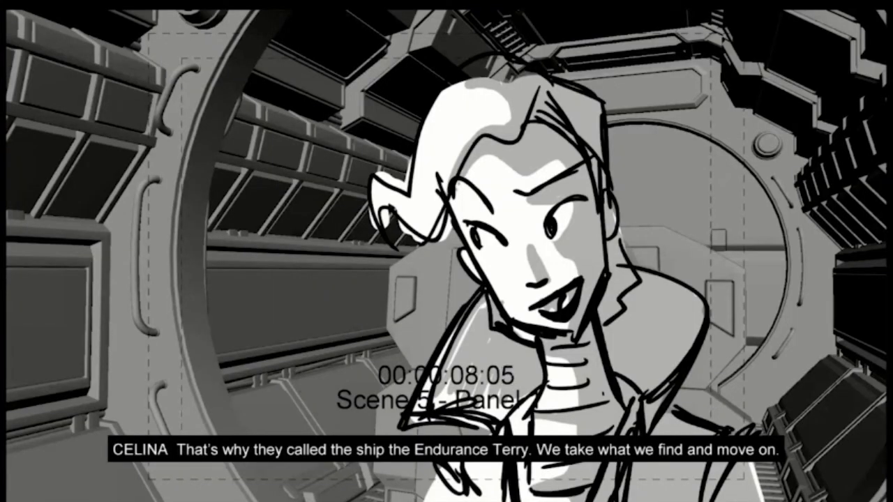